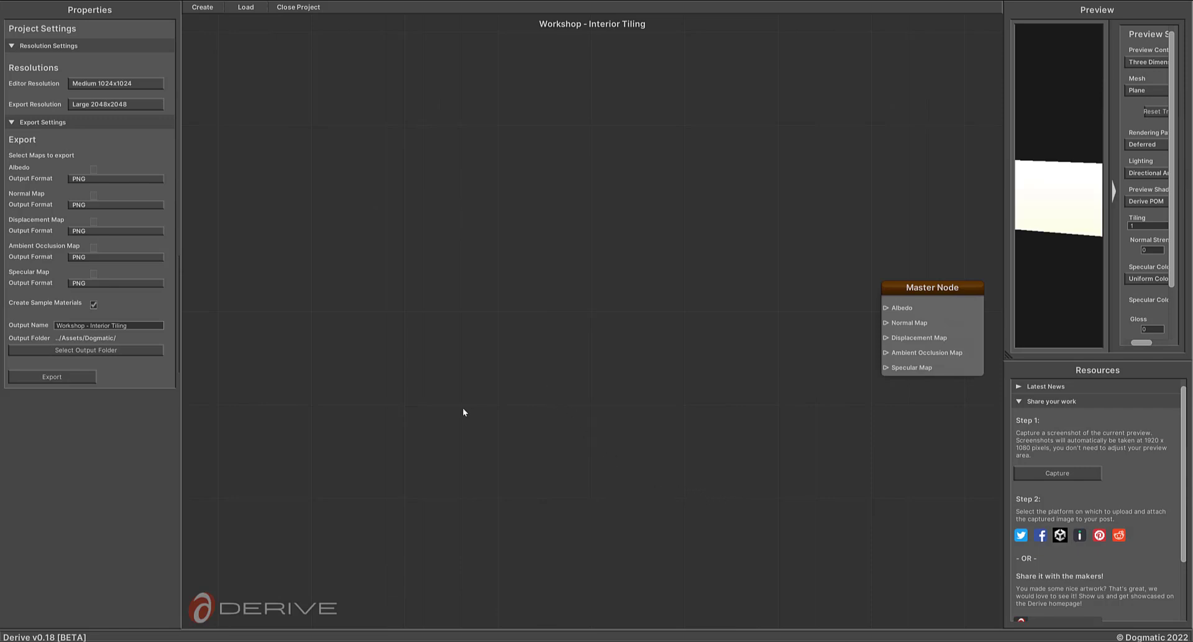
Add a Base Shape node at the far end of the graph from the Master Node
left_click_drag(463, 407, 493, 404)
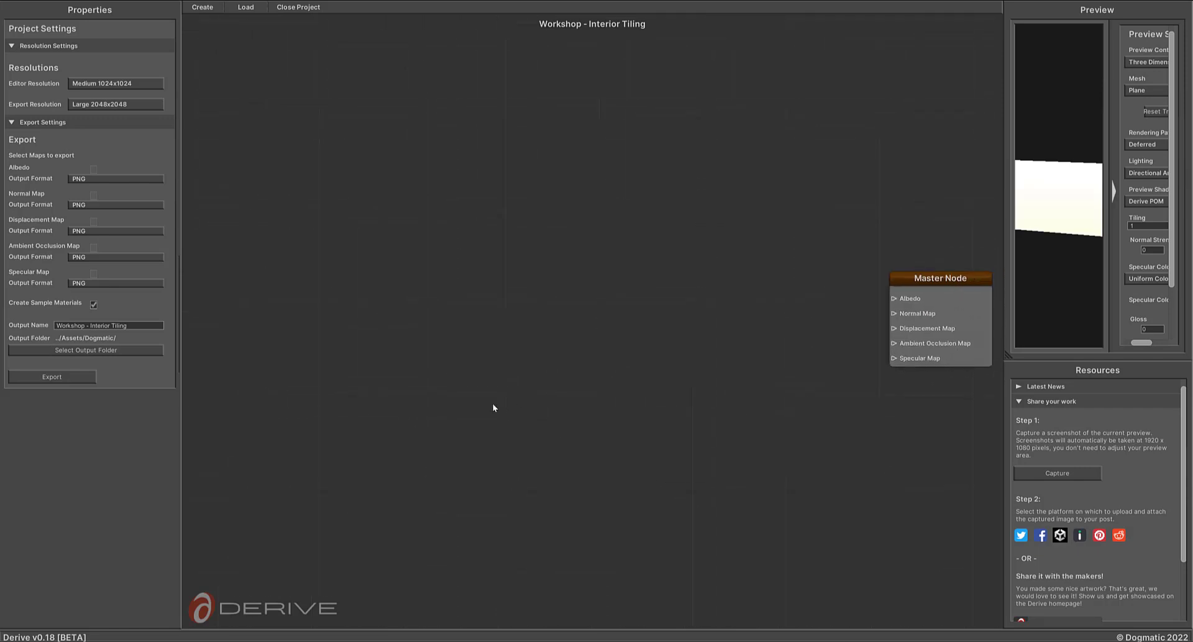
right_click(283, 283)
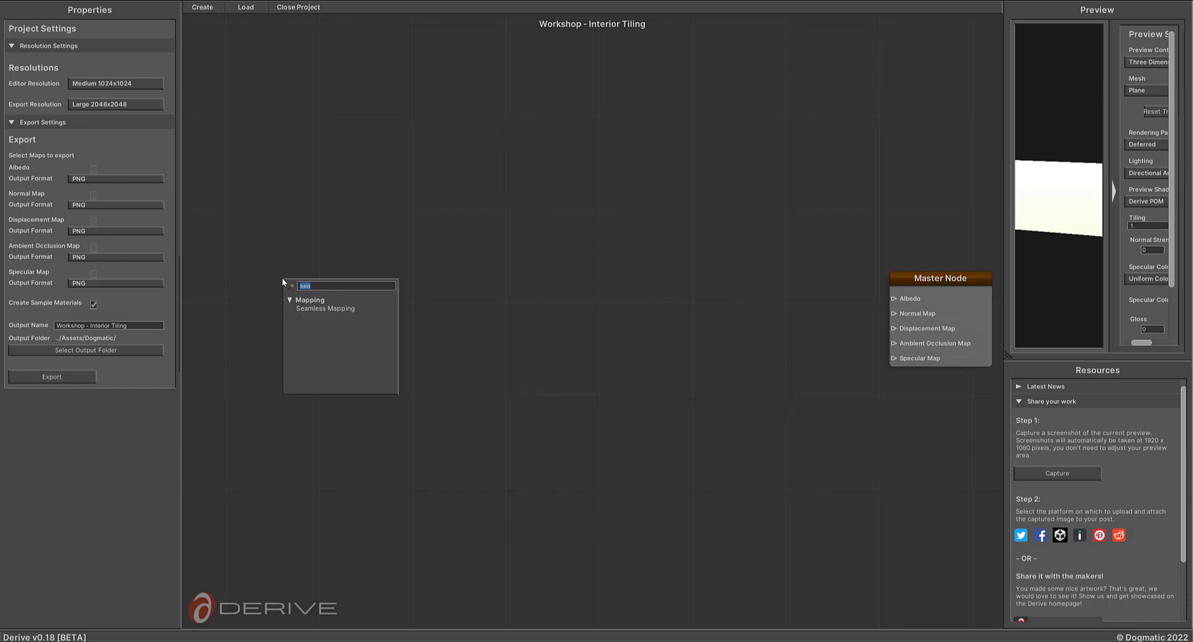
type("ba")
left_click(314, 326)
left_click_drag(302, 312, 269, 290)
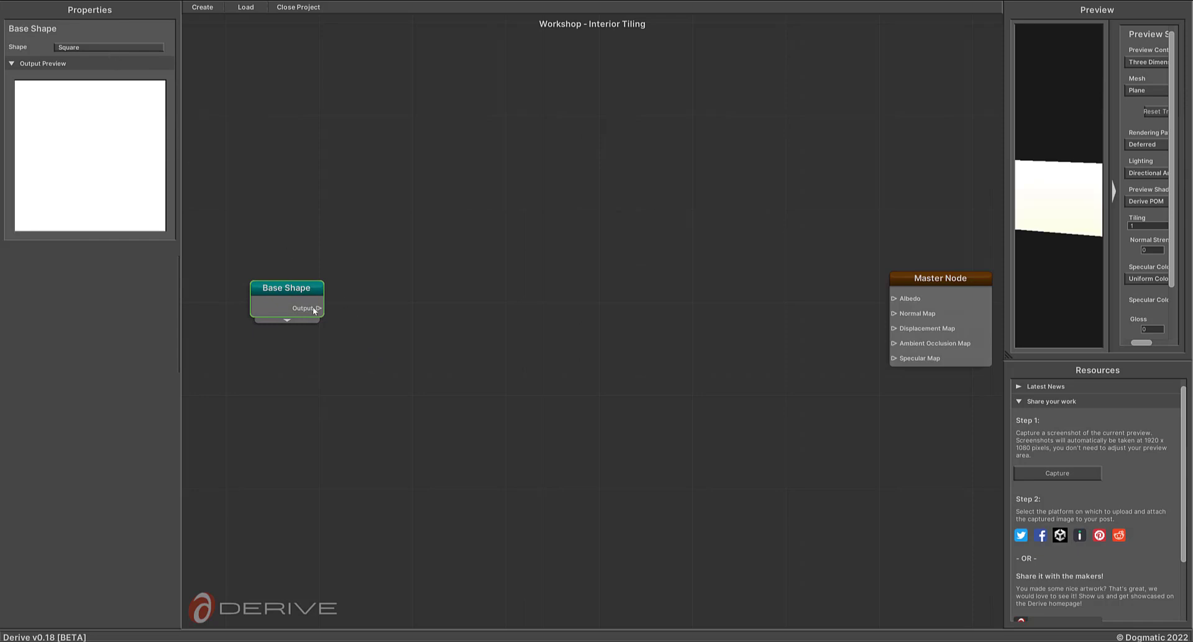
Add a Shrink node fed by the Base Shape output and set its X and Y scale to 0.95
left_click_drag(353, 307, 352, 309)
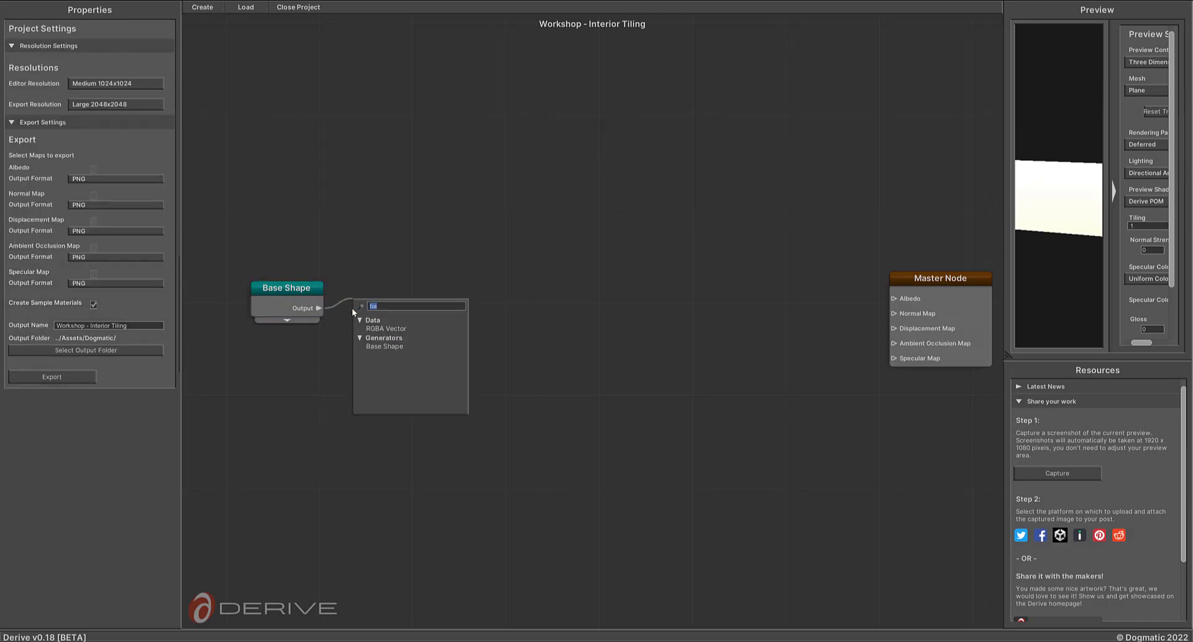
type("shr")
left_click(375, 329)
left_click_drag(407, 332, 389, 288)
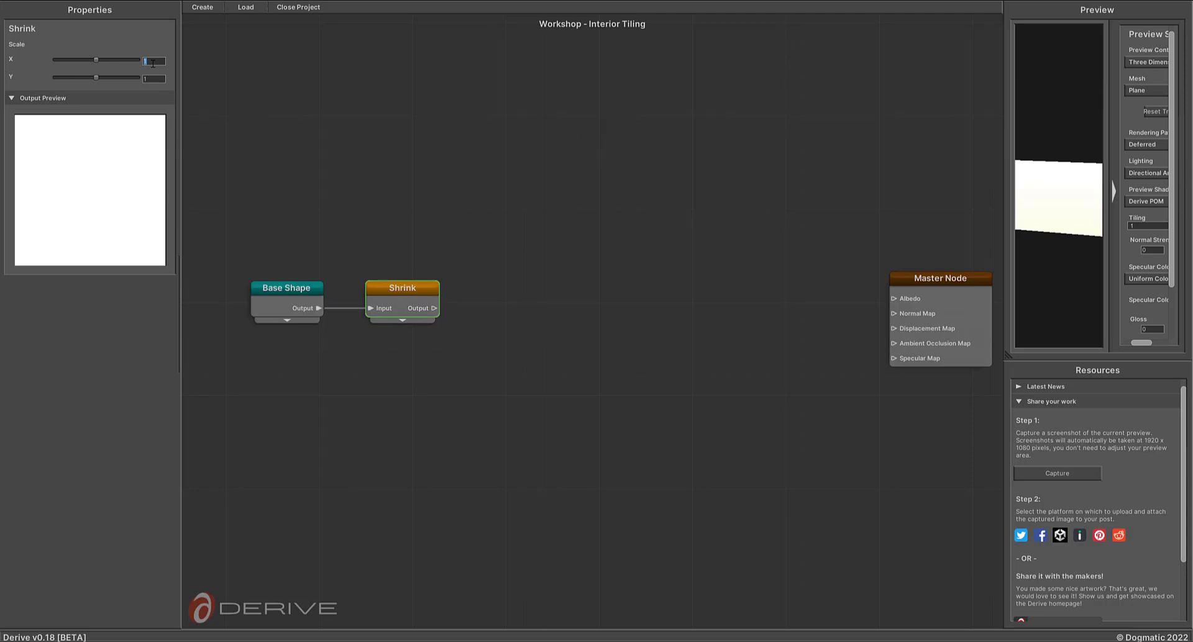
type("0.")
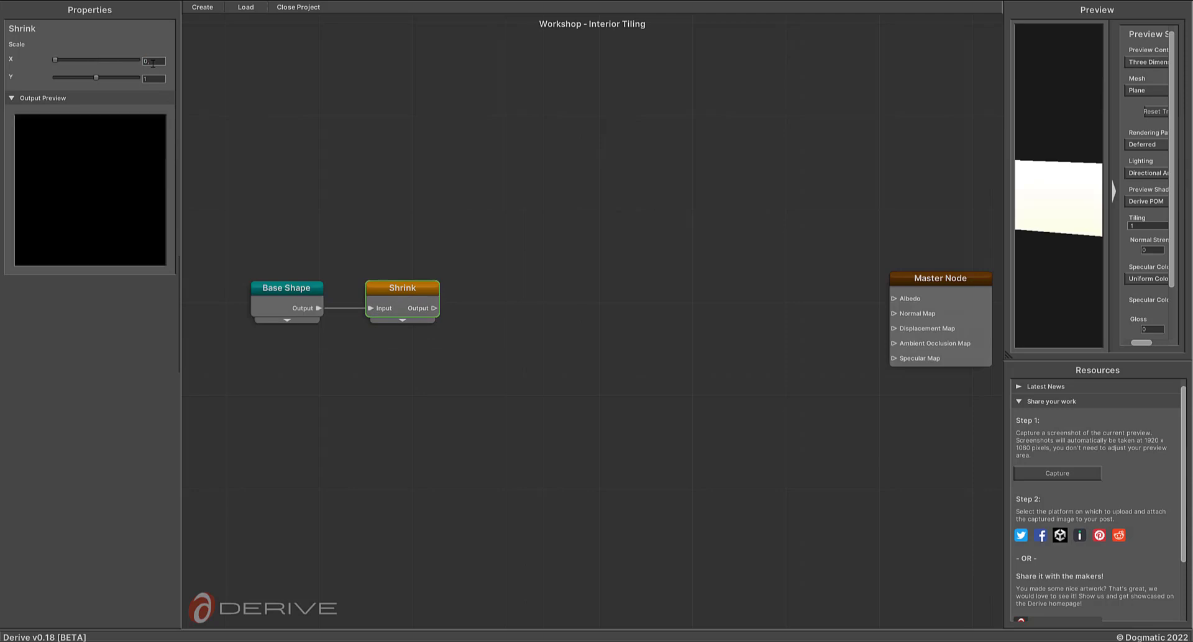
type("950.95")
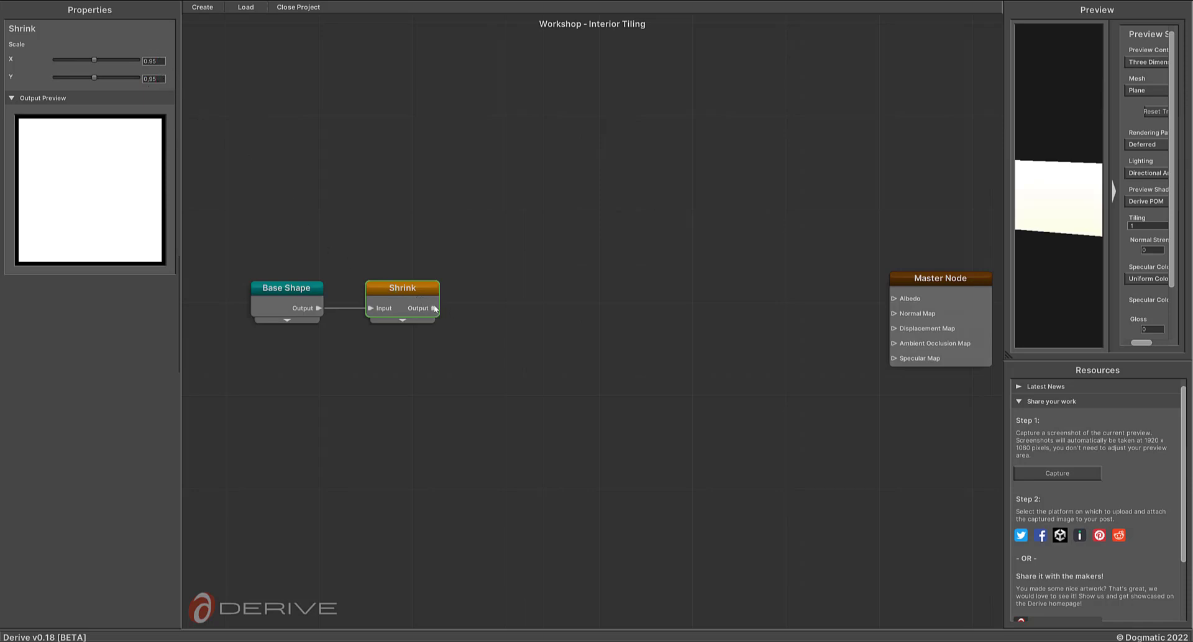
Add an Inlay node fed by the Shrink output and place it above the Shrink node's level
left_click_drag(488, 261, 488, 261)
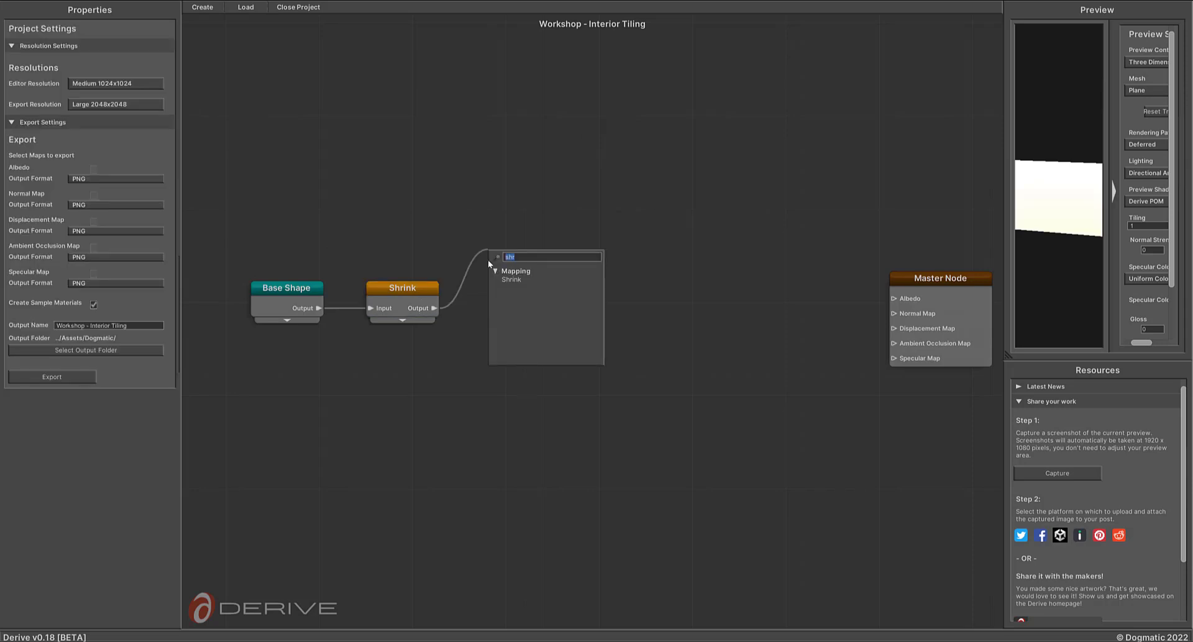
type("in")
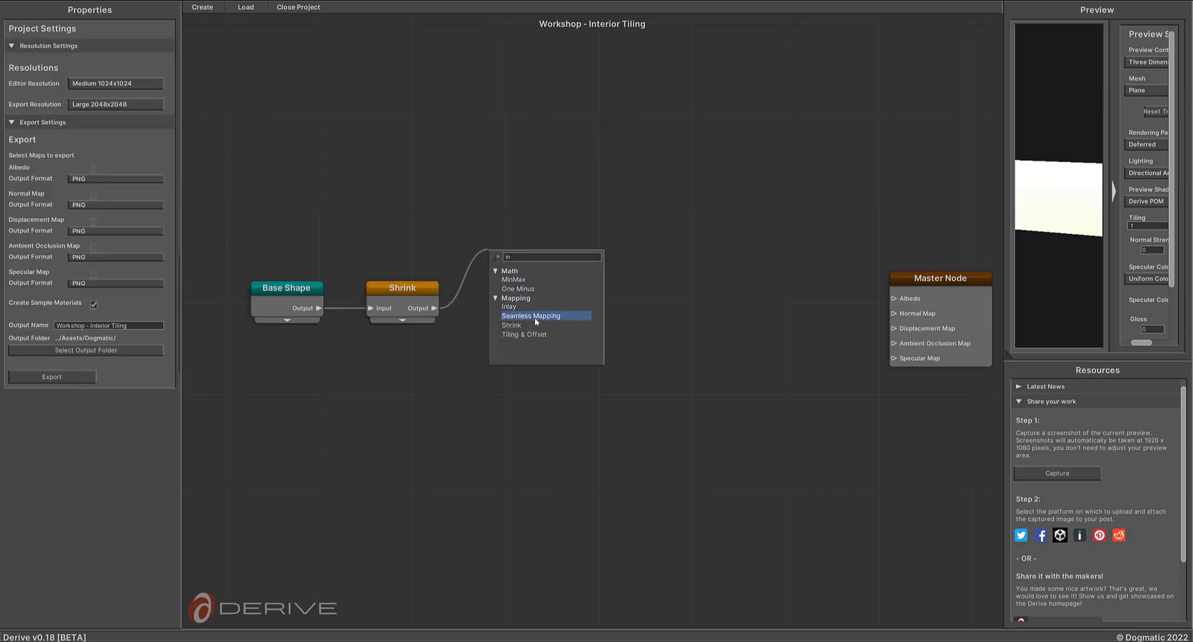
left_click(515, 307)
left_click_drag(541, 315, 513, 232)
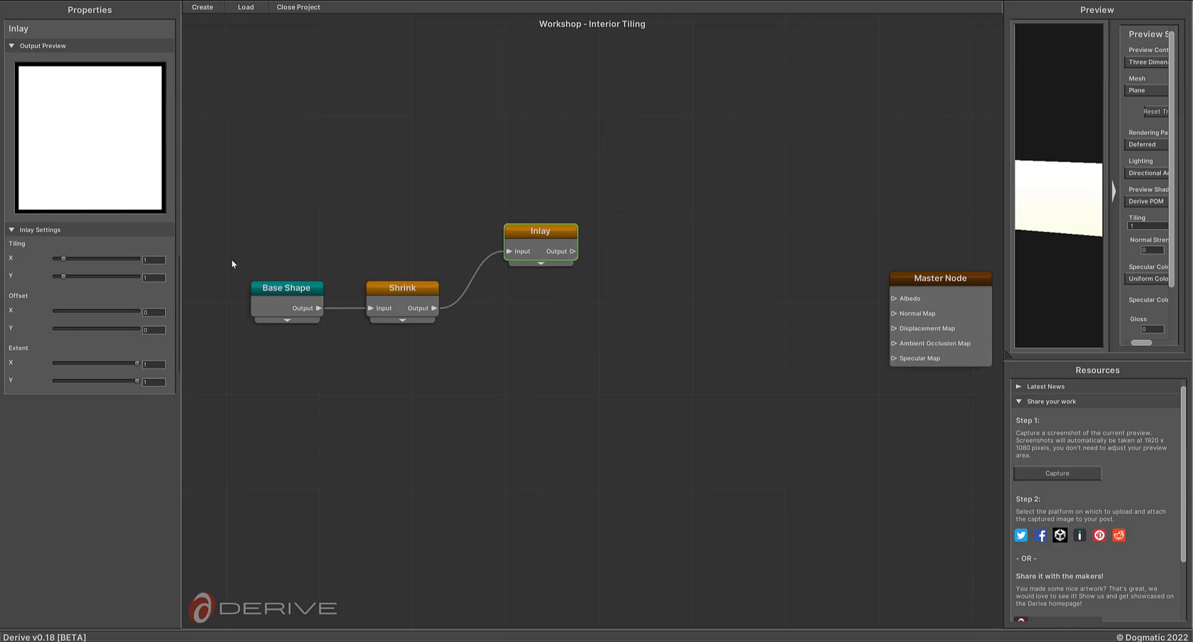
Enlarge the Inlay's output preview, then set its tiling to 3 in X and Y and its Extent X to 3
left_click_drag(180, 339, 361, 345)
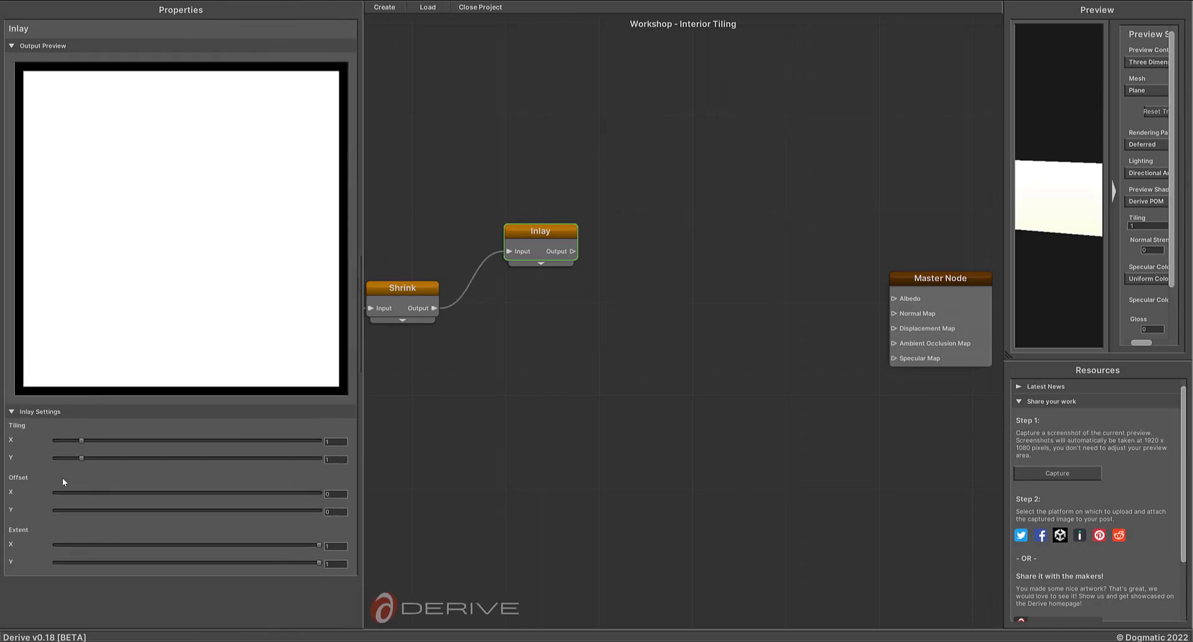
left_click_drag(82, 442, 144, 438)
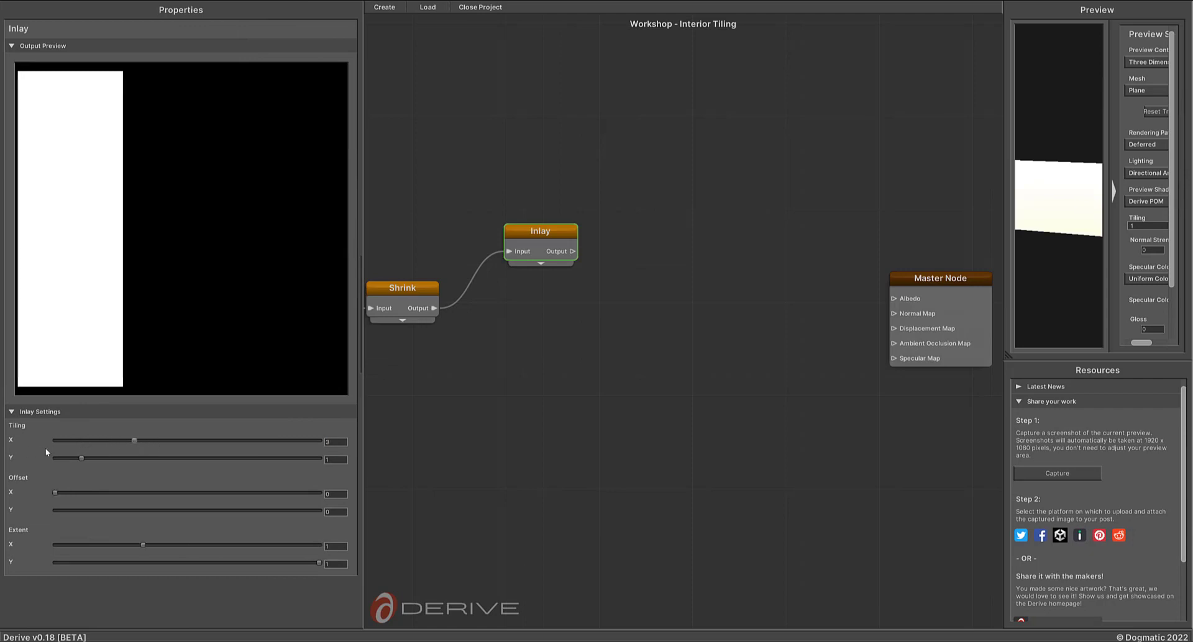
left_click_drag(81, 459, 136, 460)
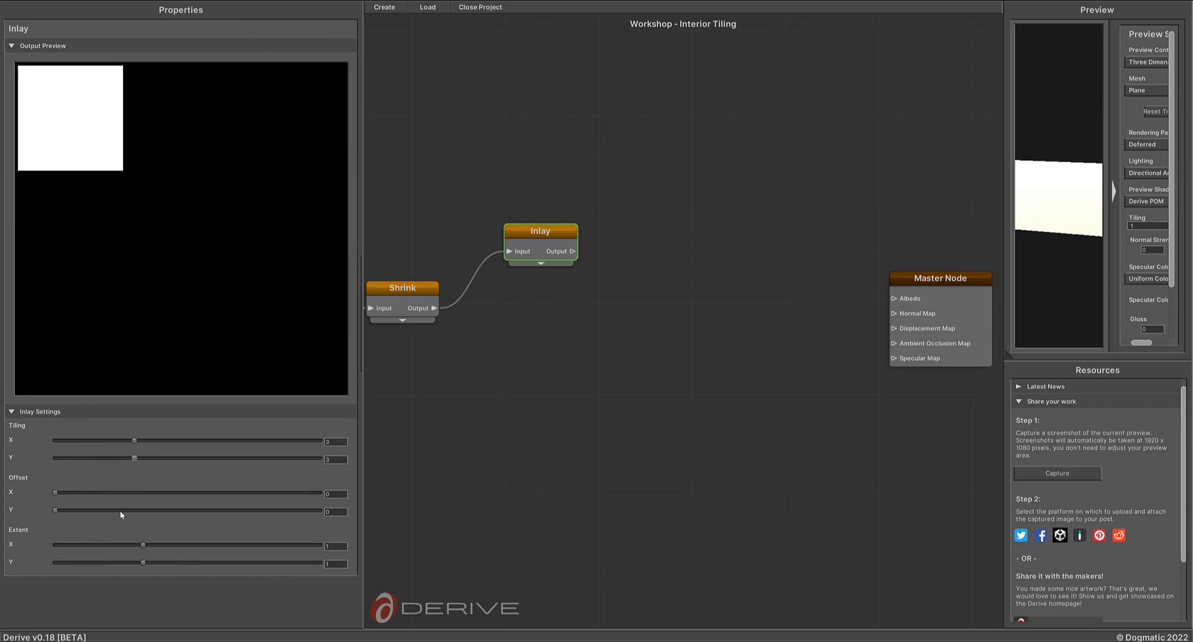
left_click_drag(142, 551, 354, 547)
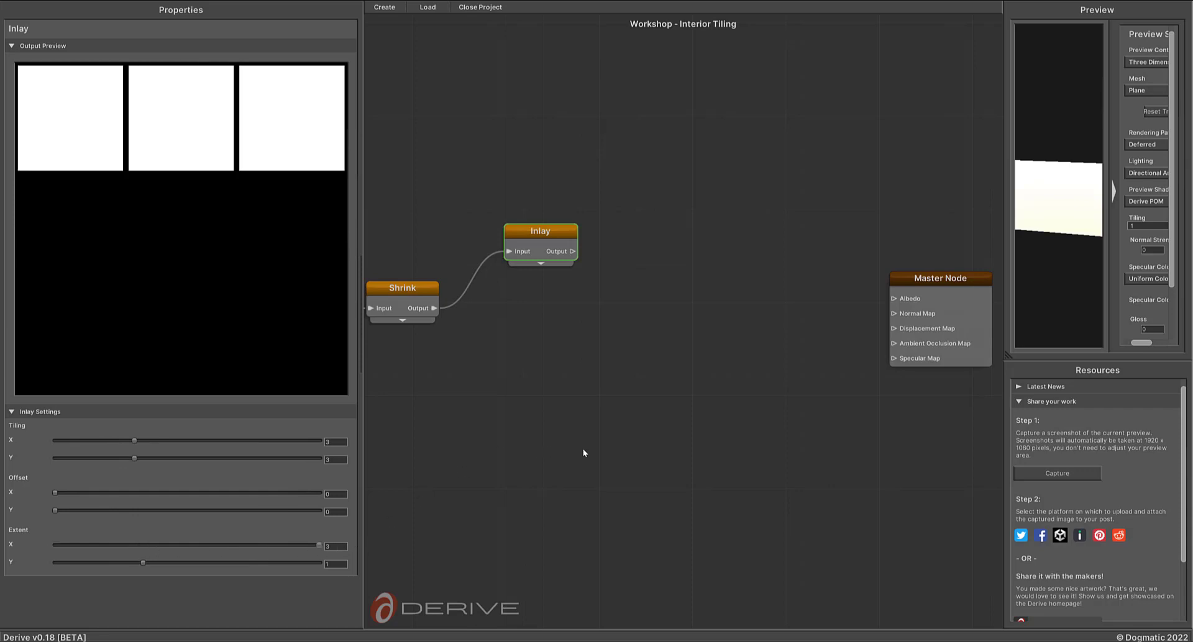
Try an Extent Y of 3 on the Inlay node, then return it to 1
left_click_drag(583, 449, 592, 491)
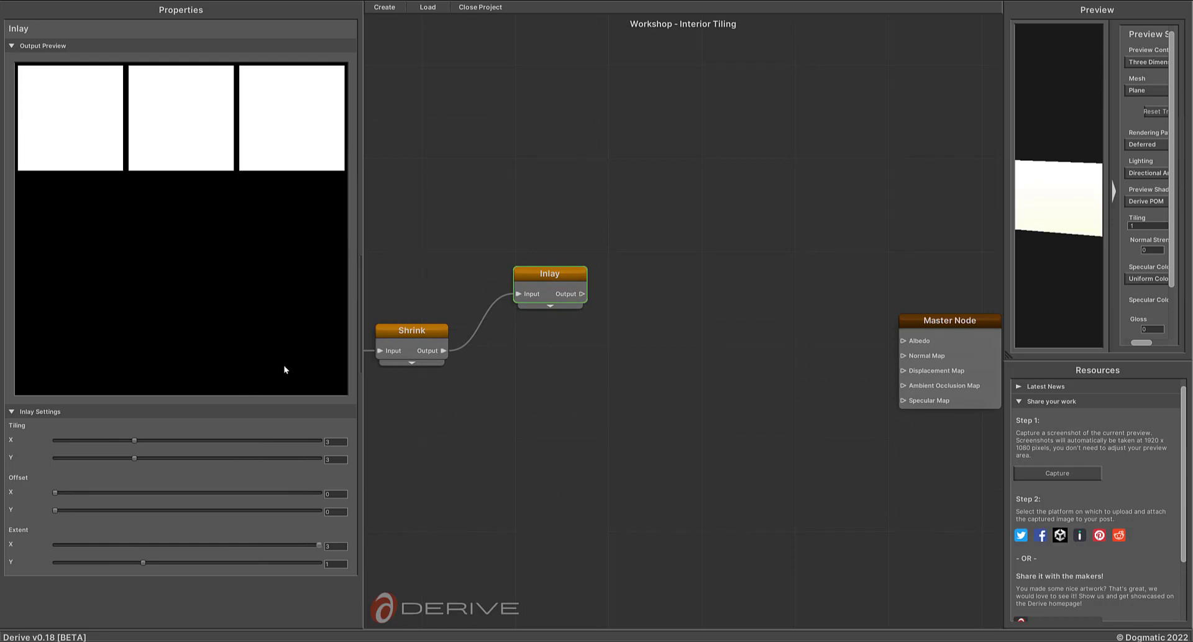
left_click_drag(554, 279, 550, 341)
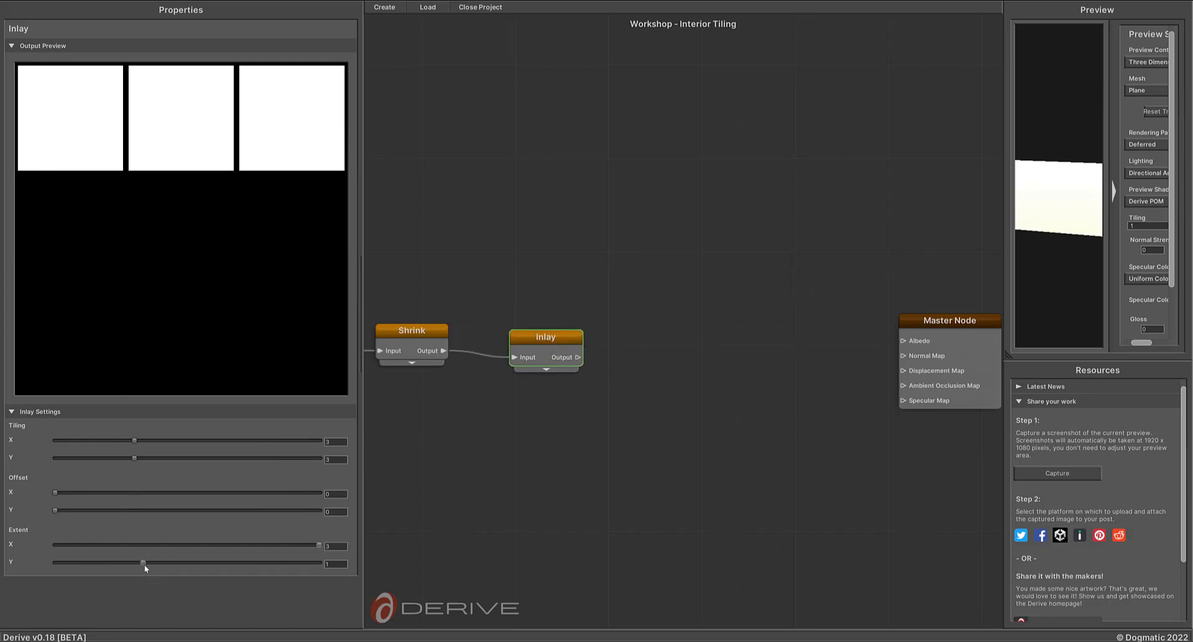
left_click_drag(214, 561, 341, 563)
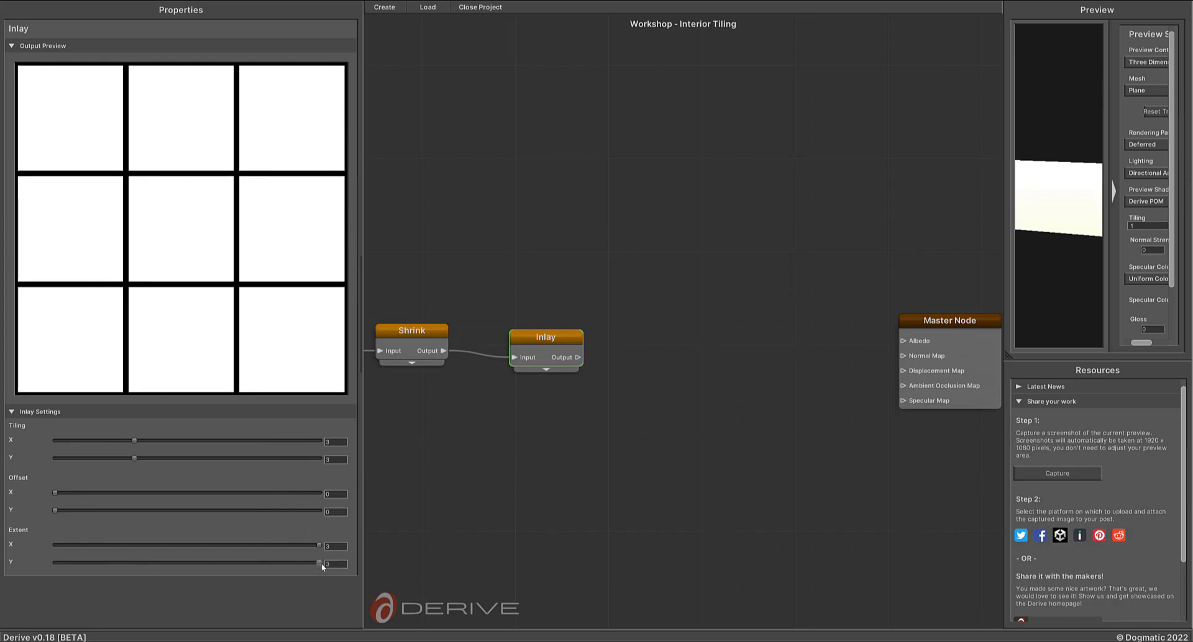
left_click_drag(319, 563, 216, 571)
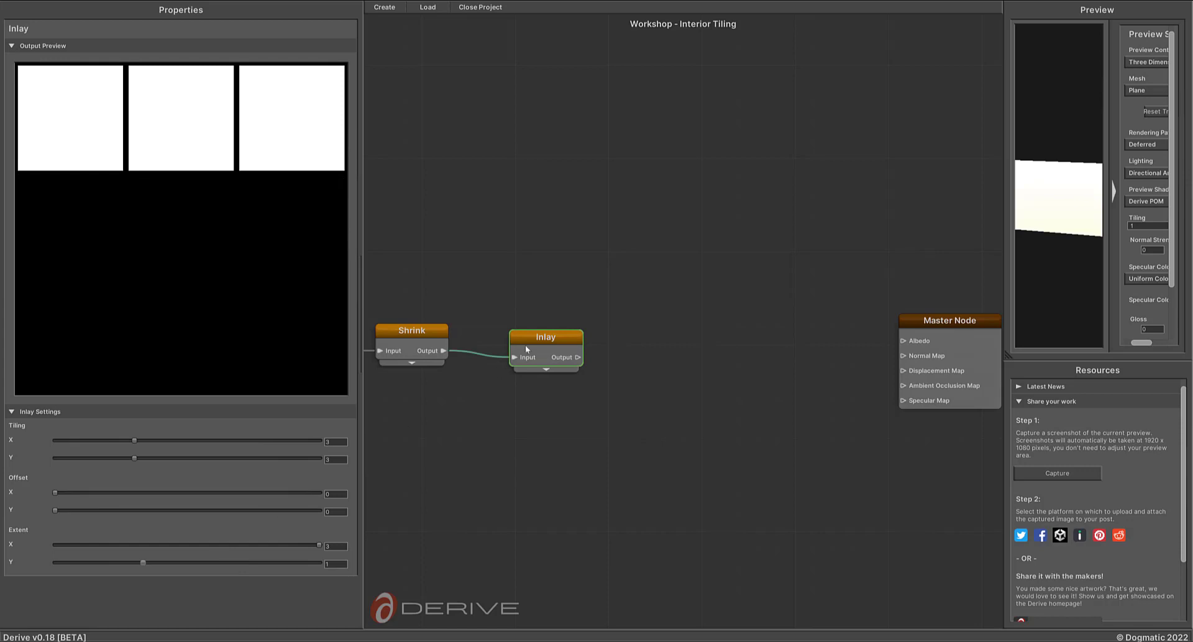
Move the Inlay closer to the Shrink node and add a Mirror node fed by its output, with Vertical mirroring enabled
left_click_drag(526, 349, 586, 404)
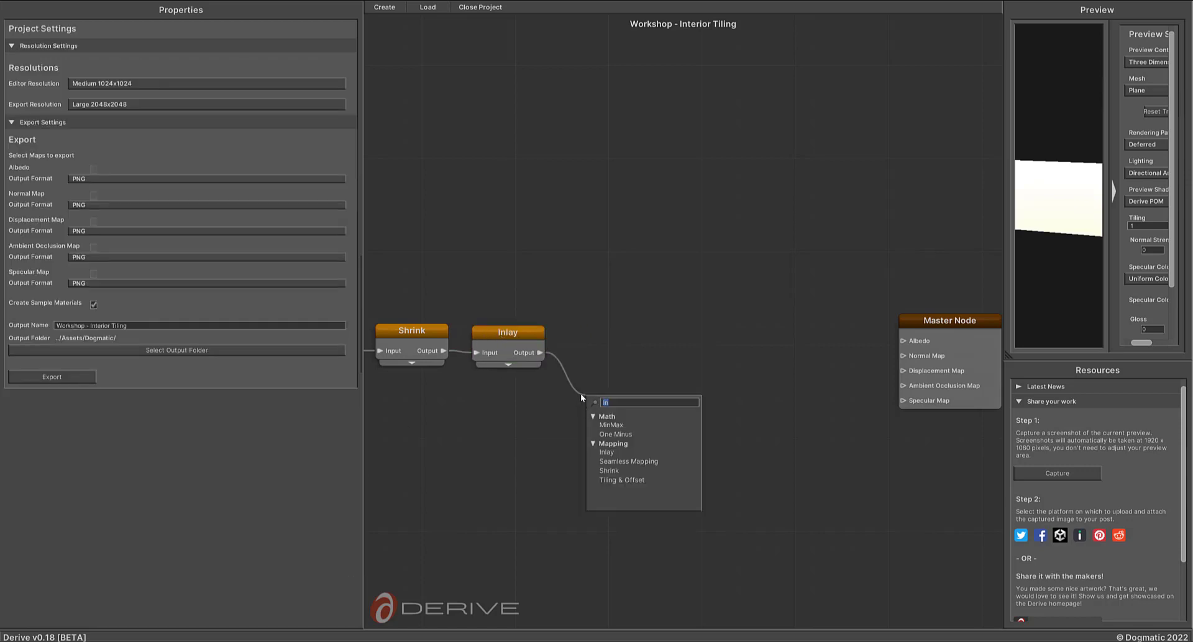
type("irr")
left_click(606, 427)
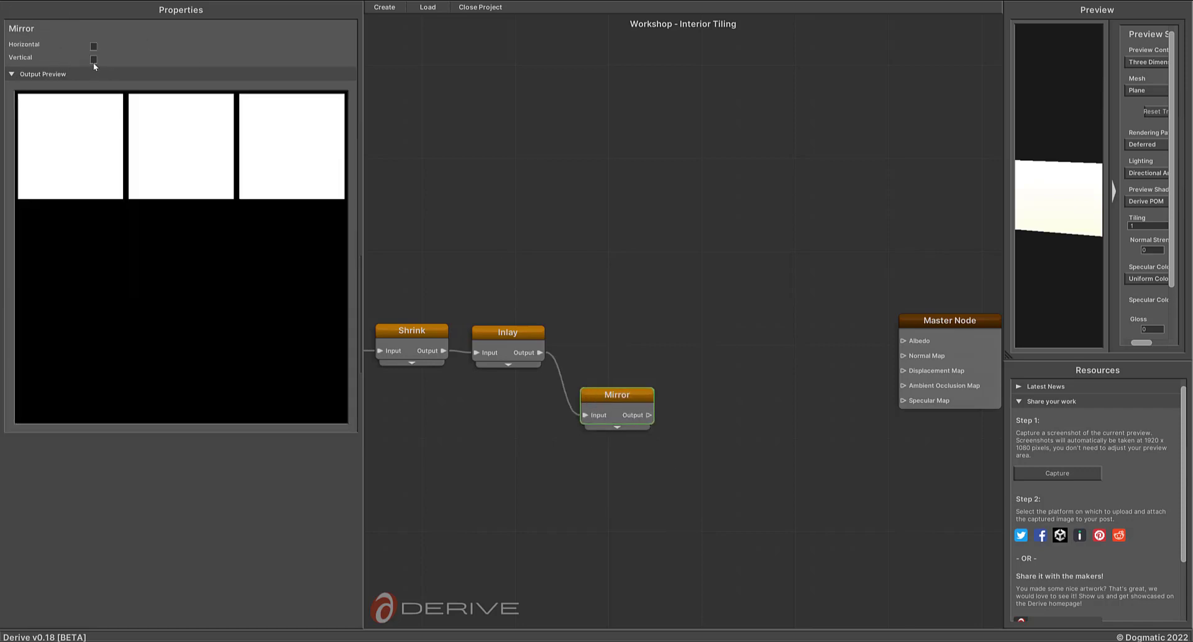
left_click(94, 60)
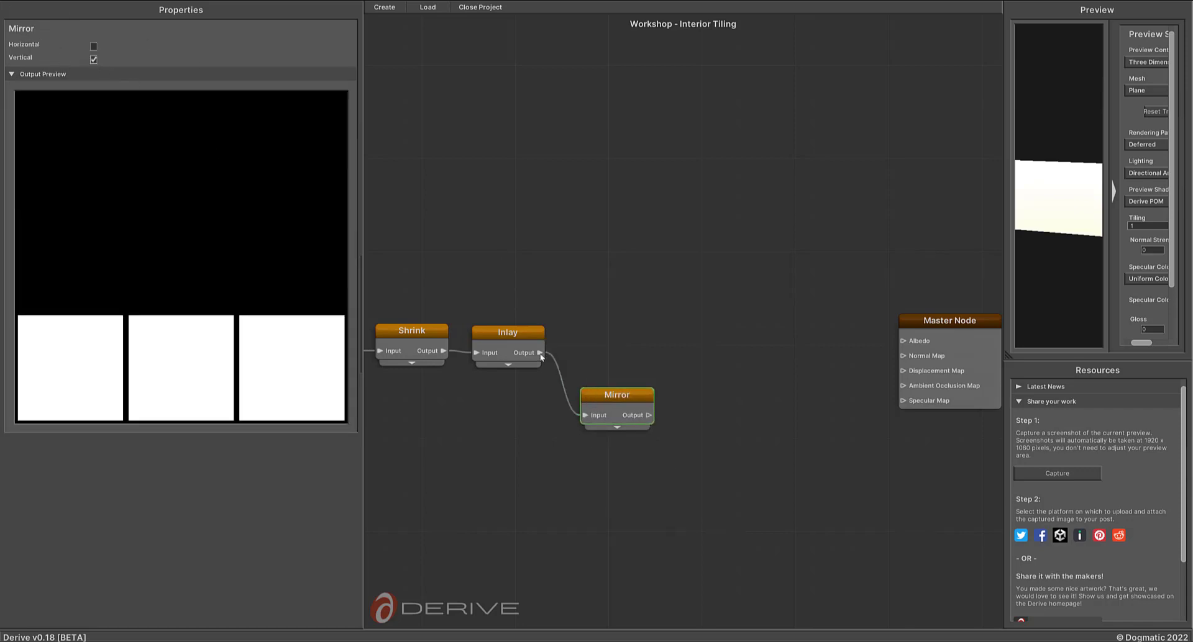
Add a Min/Max node set to Max that combines the Inlay output as A with the Mirror output as B
left_click_drag(540, 353, 681, 352)
type("min")
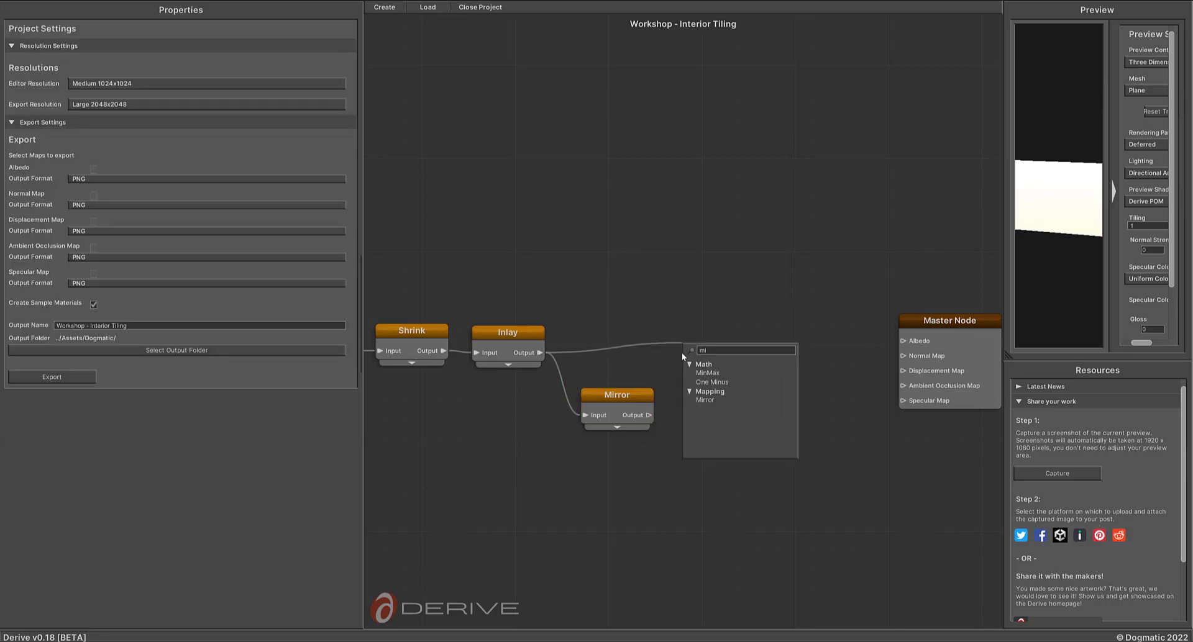
left_click(707, 373)
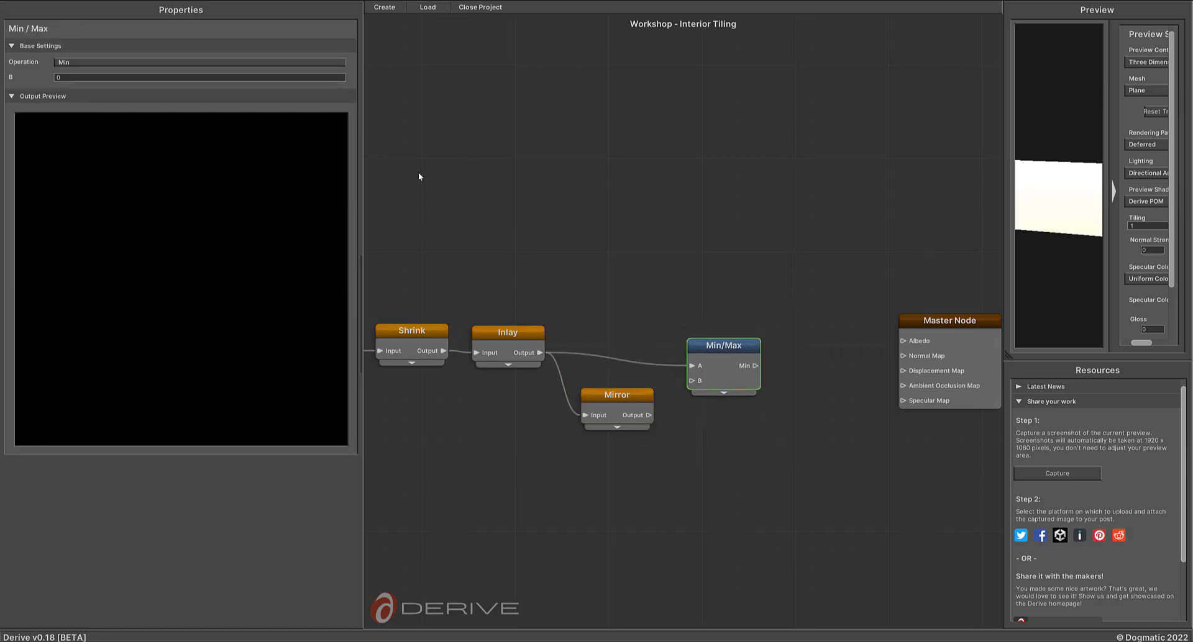
left_click(122, 64)
left_click(68, 81)
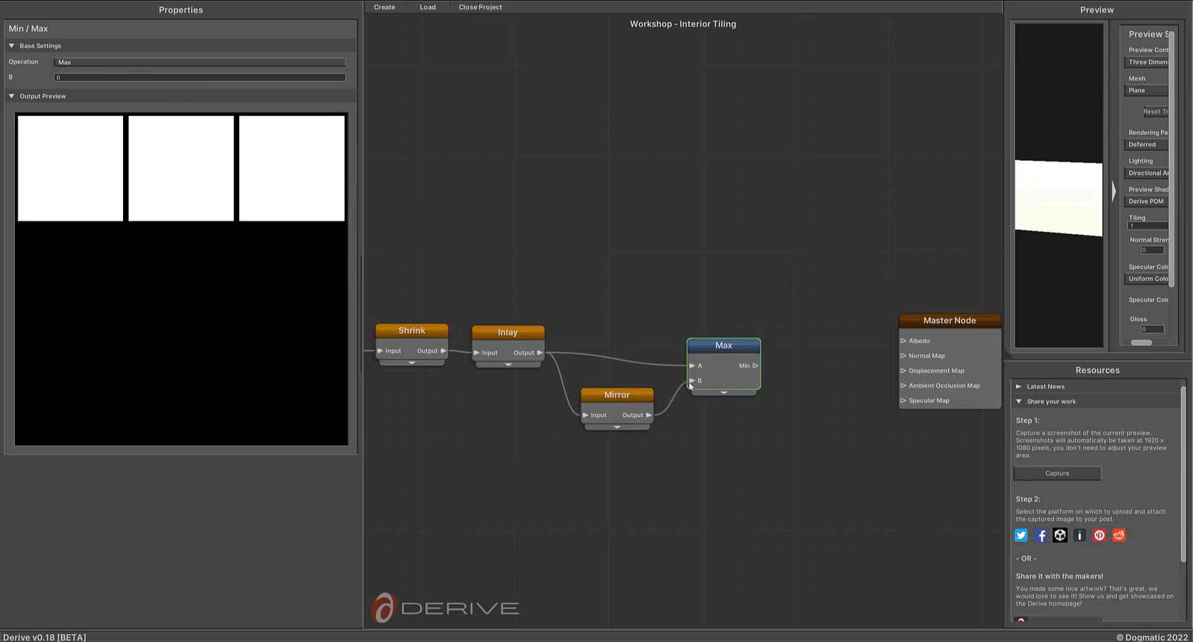
left_click_drag(690, 385, 687, 383)
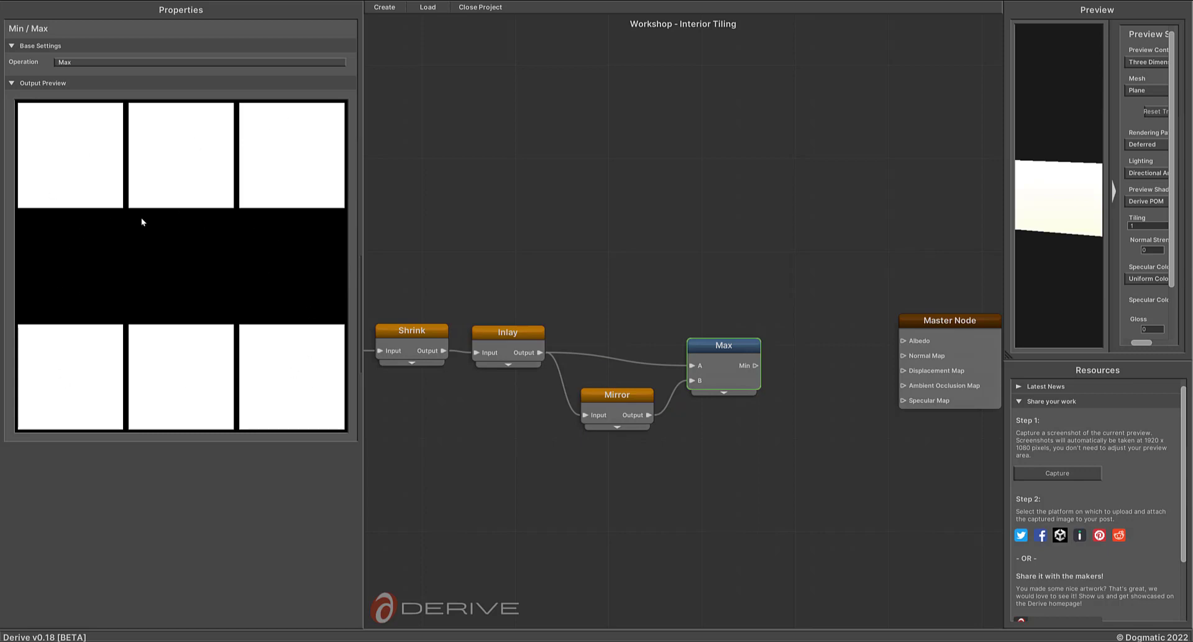
Move the Master Node farther away from the Max node to make room in the graph
left_click_drag(860, 286, 735, 277)
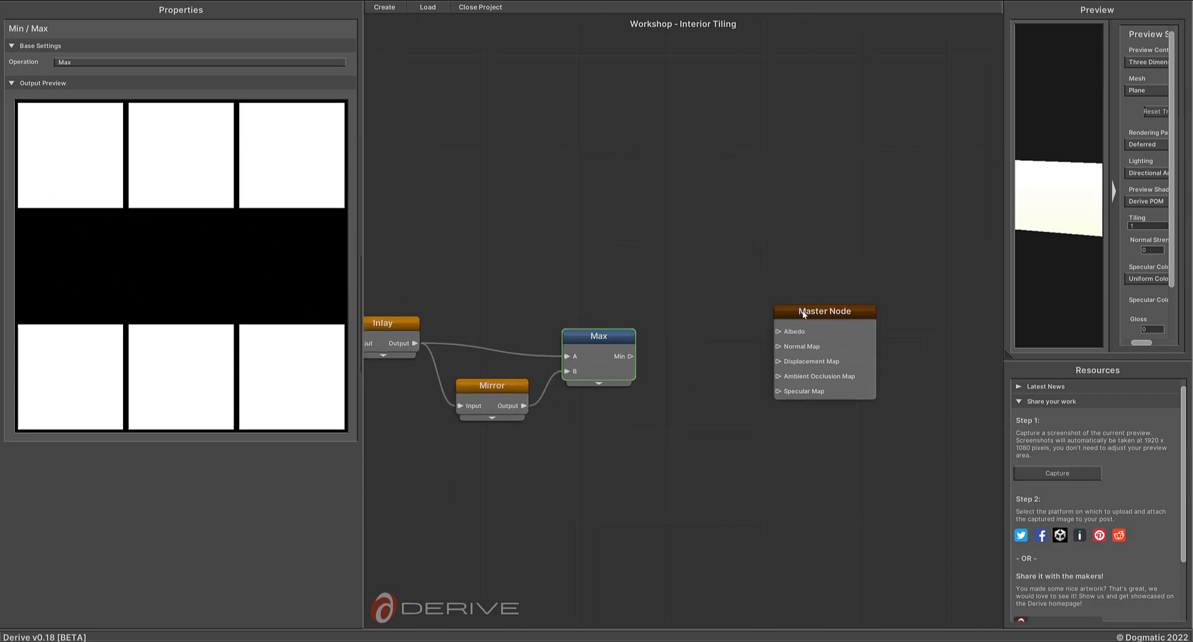
left_click_drag(807, 312, 1020, 329)
left_click_drag(602, 487, 957, 429)
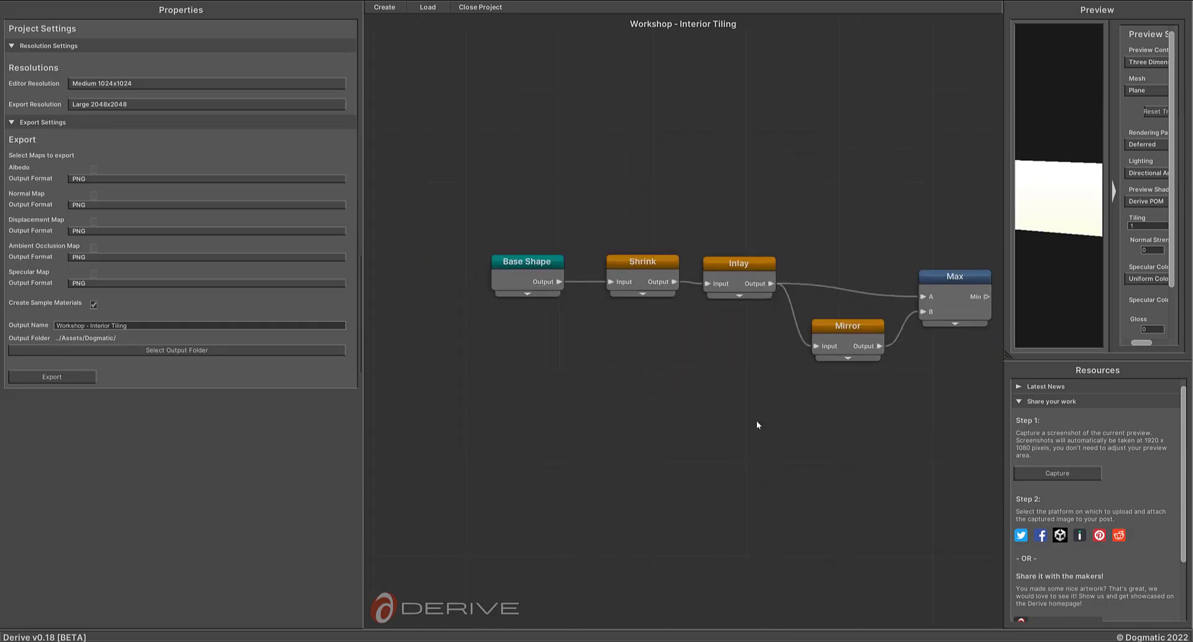
left_click_drag(756, 421, 706, 436)
Space the Base Shape node away from the Shrink node and feed its output into a second Shrink node placed below the first
left_click_drag(478, 281, 521, 468)
type("shr")
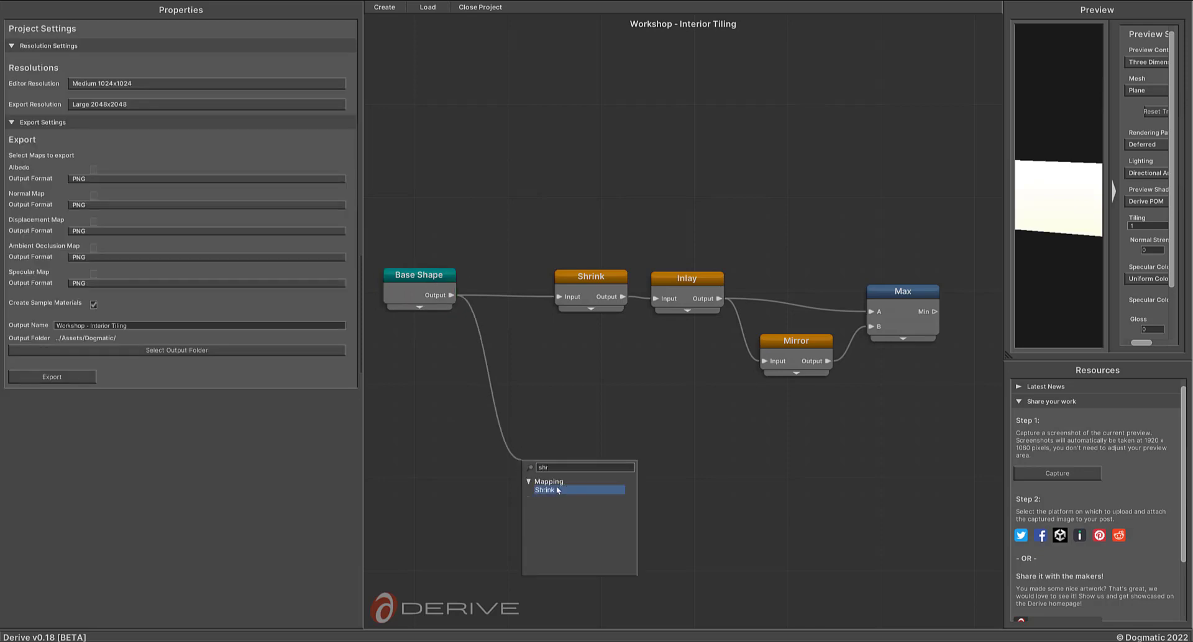
left_click(558, 489)
left_click_drag(577, 495, 558, 443)
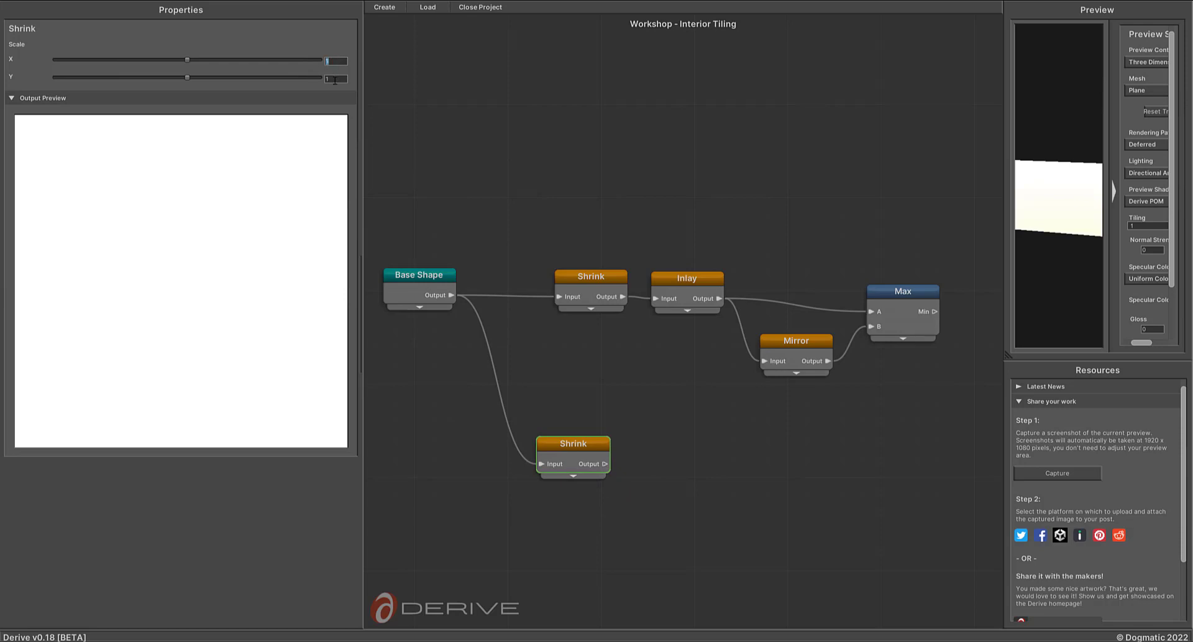
Set the second Shrink node's scale to 0.966 in X and 0.9 in Y
key("Tab")
type("0,9")
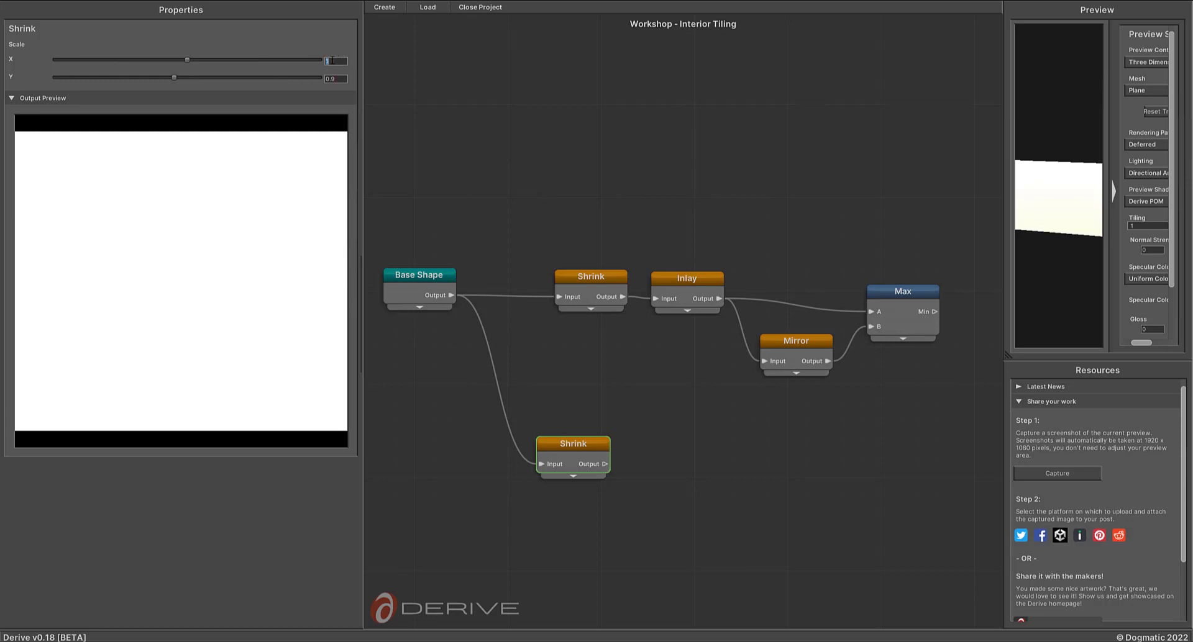
type("0")
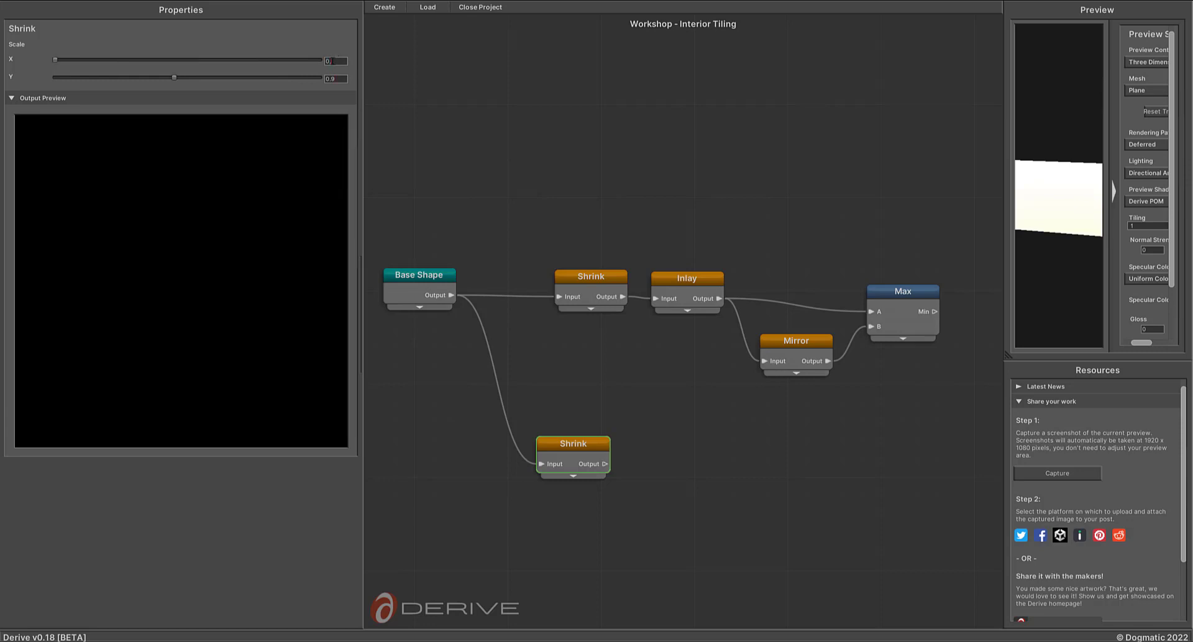
type(",966")
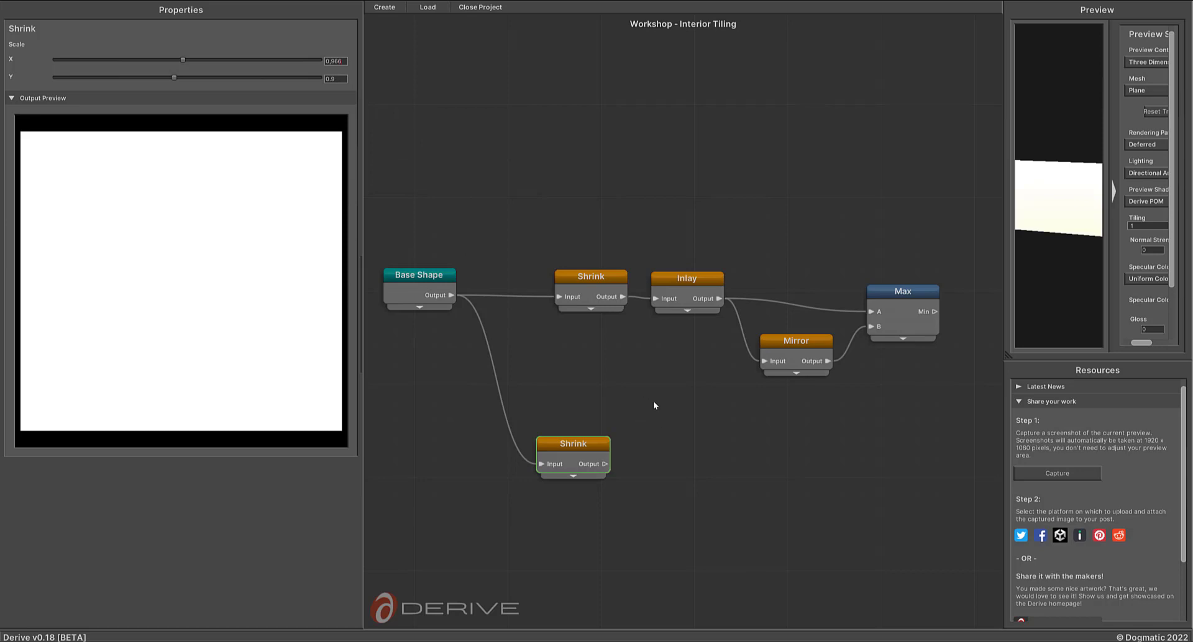
Add a second Inlay node fed by the output of the lower Shrink node
left_click_drag(653, 402, 606, 399)
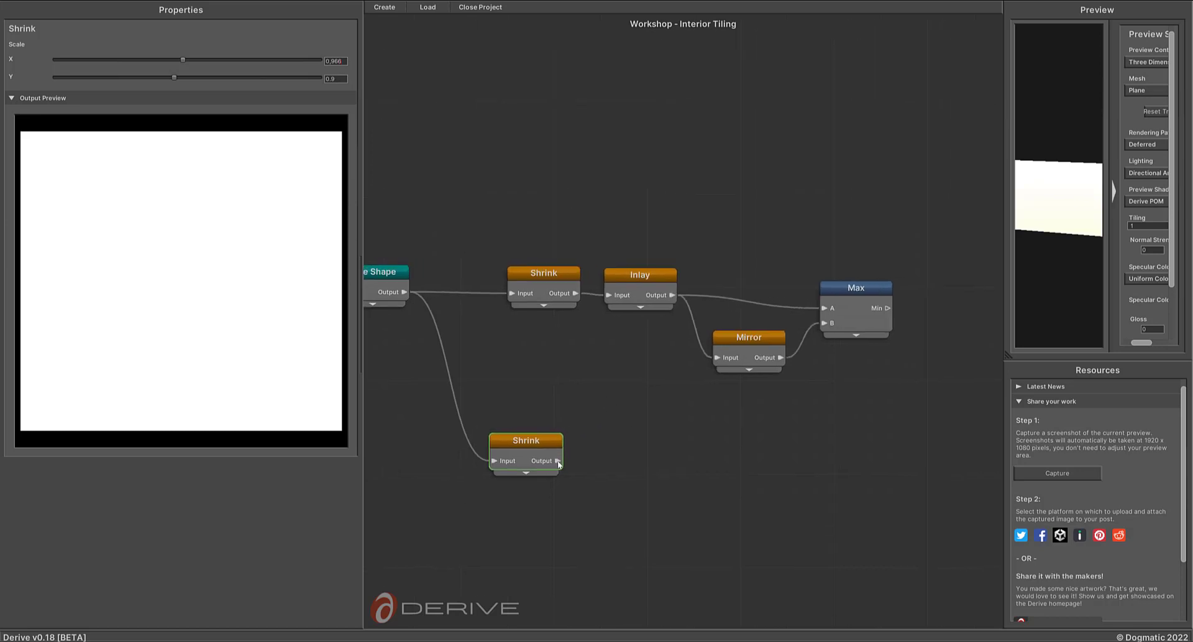
left_click_drag(613, 464, 593, 460)
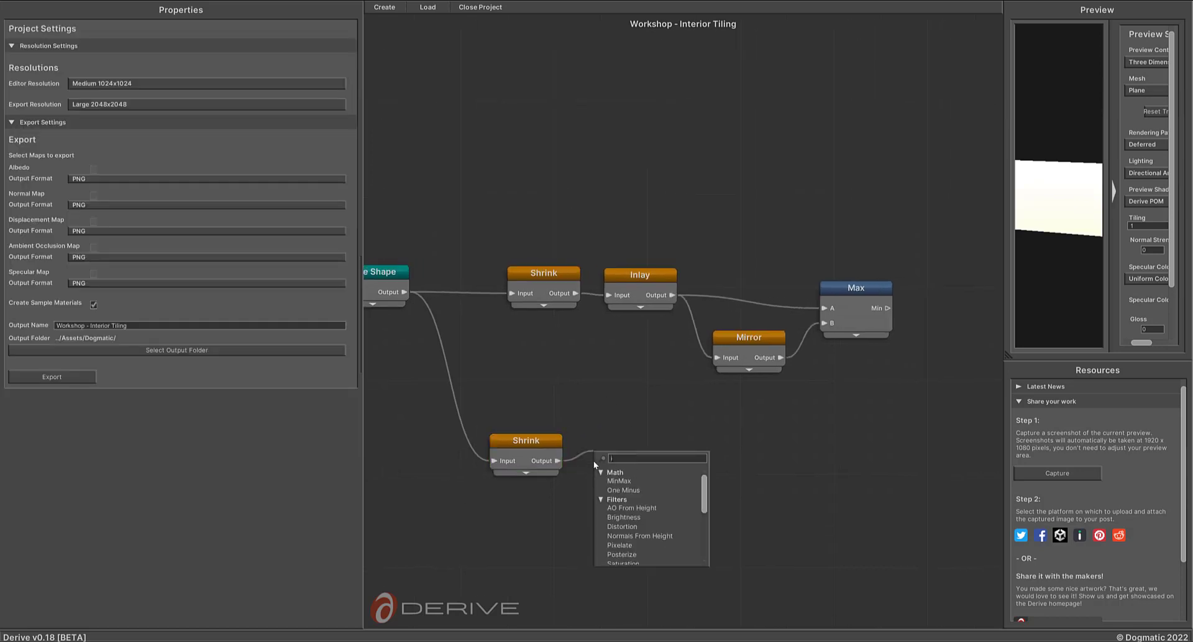
type("in")
left_click(614, 508)
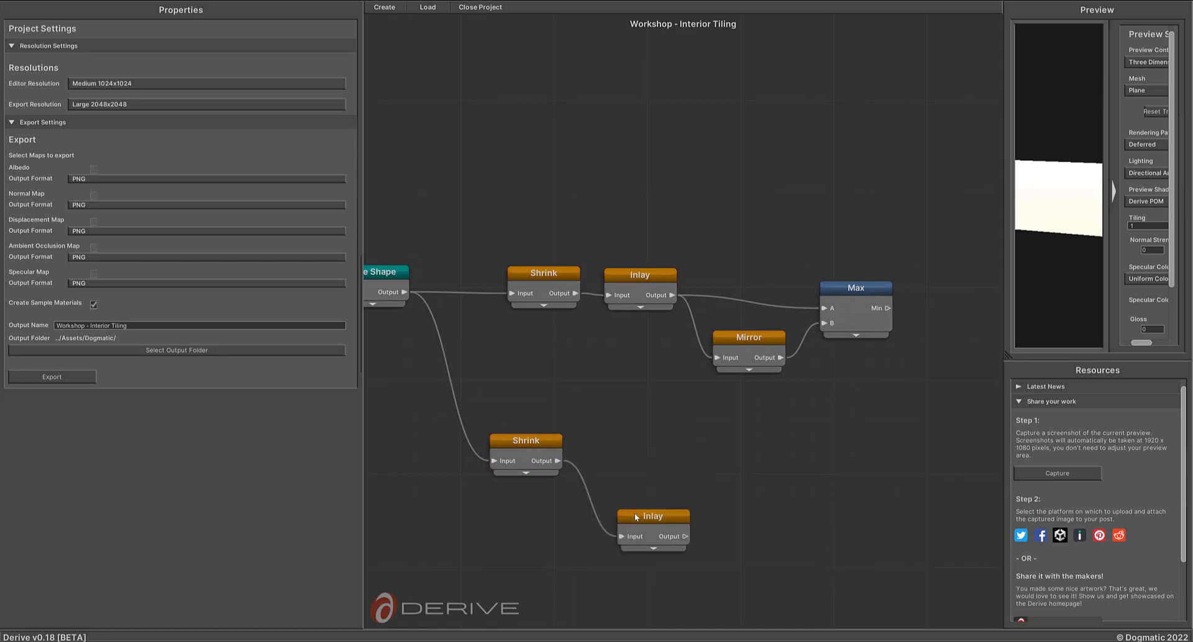
Align the lower Inlay node with its Shrink node and set its tiling to X 2, Y 6, offset Y 2, and extent X 2, Y 2
left_click_drag(635, 512, 627, 433)
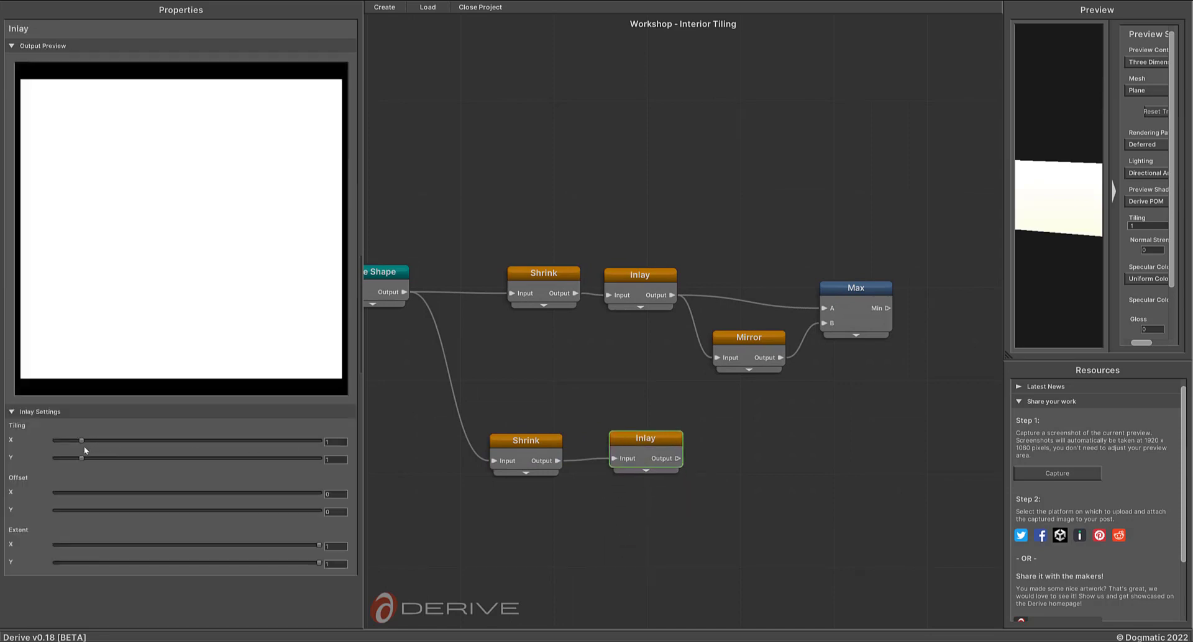
left_click_drag(84, 441, 233, 466)
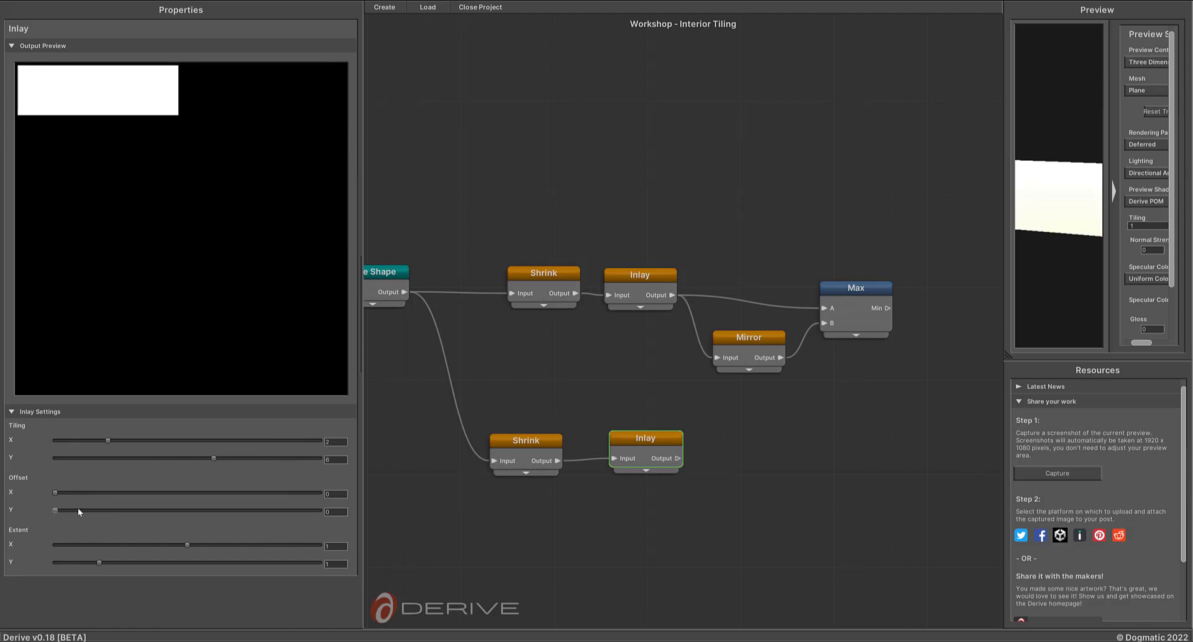
left_click_drag(105, 510, 174, 517)
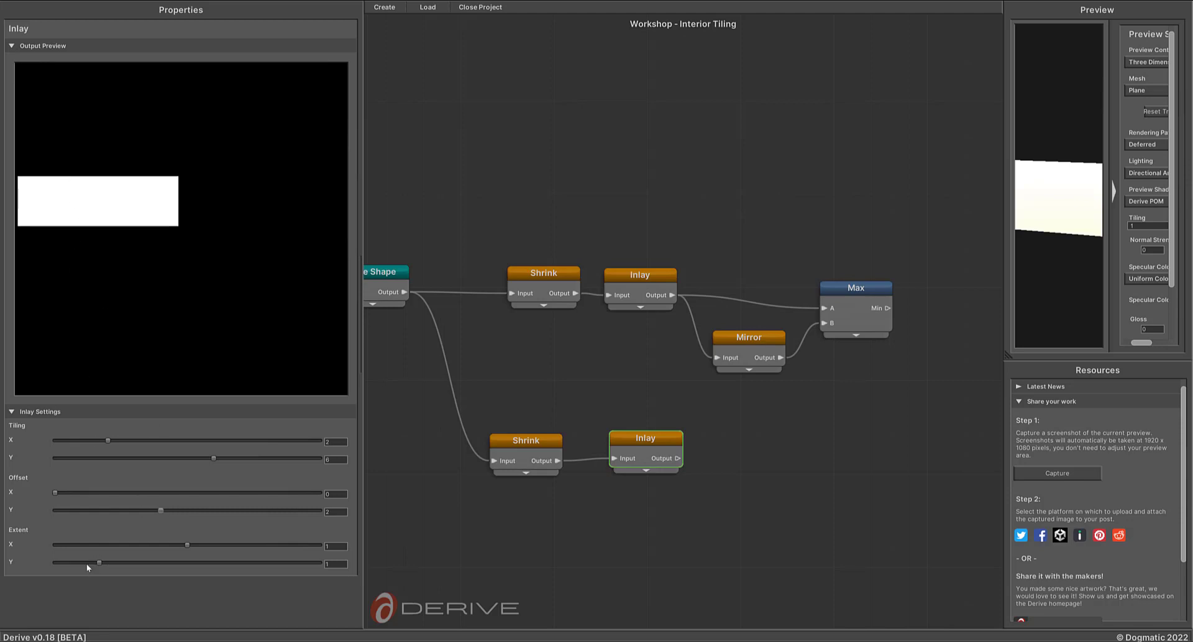
left_click_drag(125, 562, 387, 554)
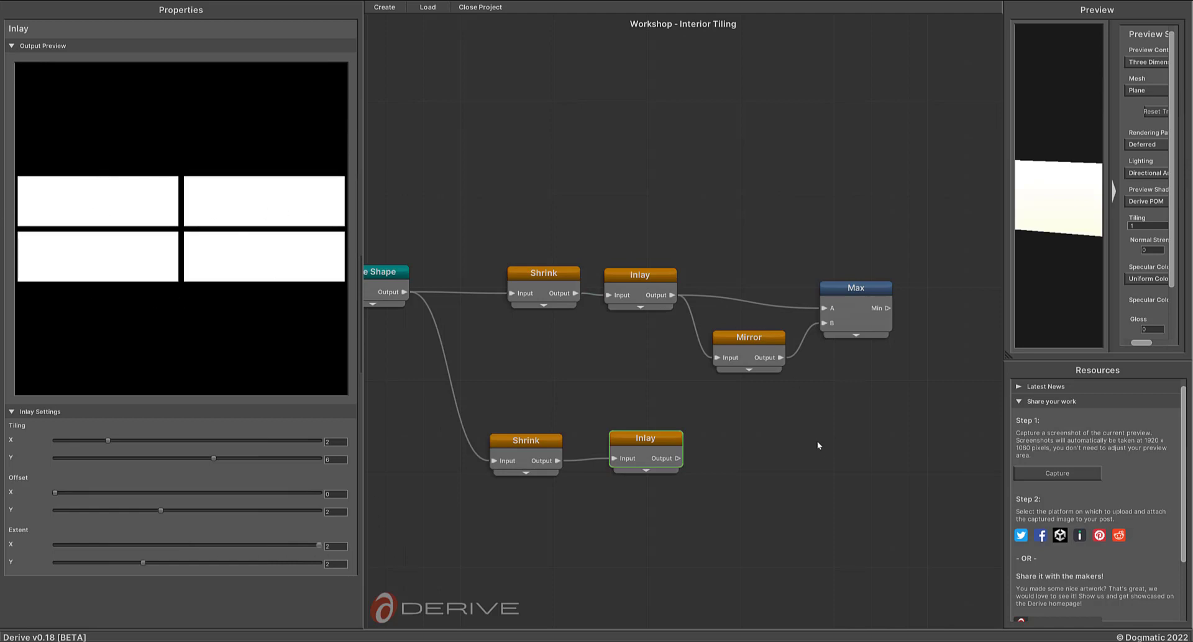
Duplicate the Max node and feed the copy's A input from the first Max and its B input from the lower Inlay
left_click_drag(818, 441, 651, 446)
left_click(696, 293)
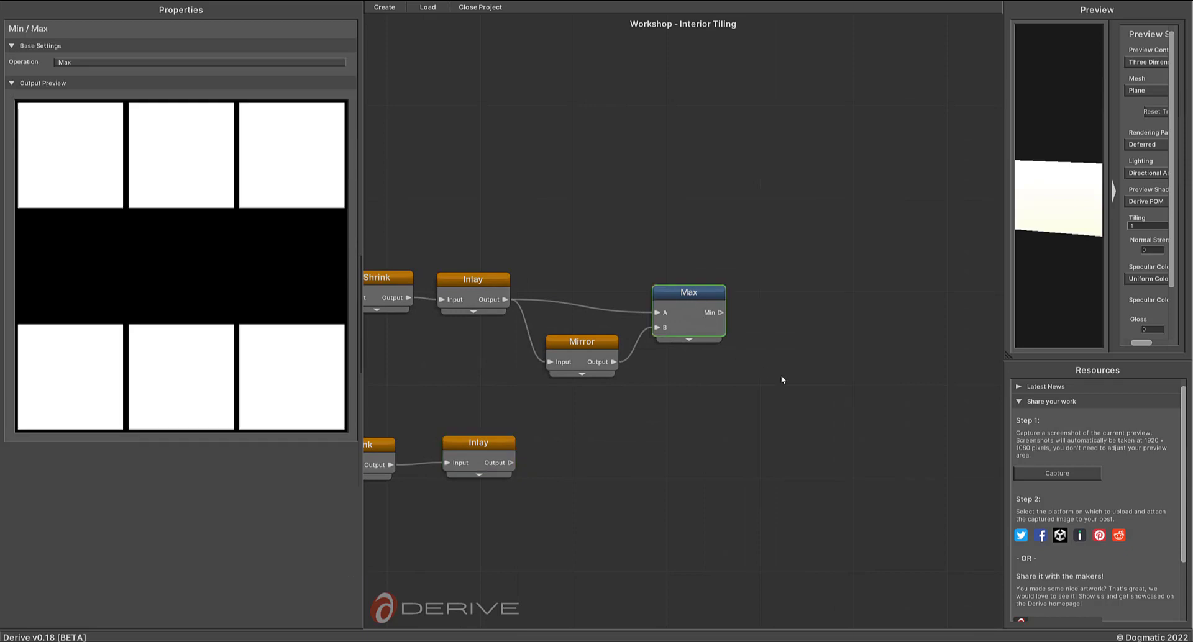
key("ctrl+v")
left_click_drag(721, 313, 786, 403)
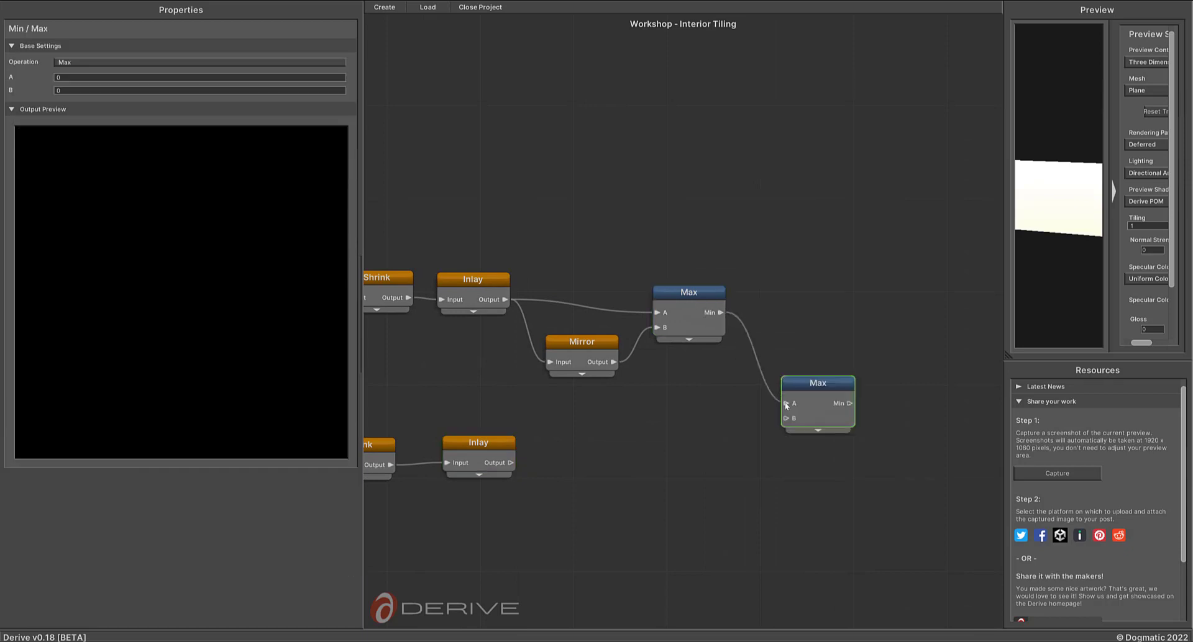
left_click_drag(513, 462, 788, 420)
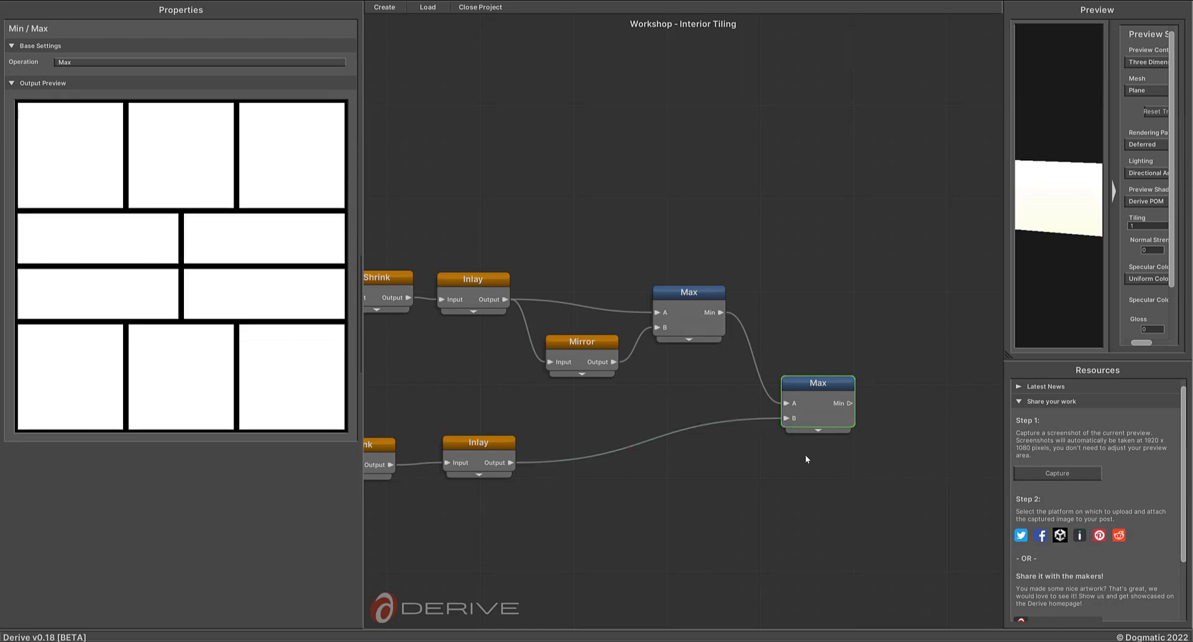
Move the second Max node farther from the first and narrow the properties area to widen the graph
left_click_drag(816, 469, 766, 377)
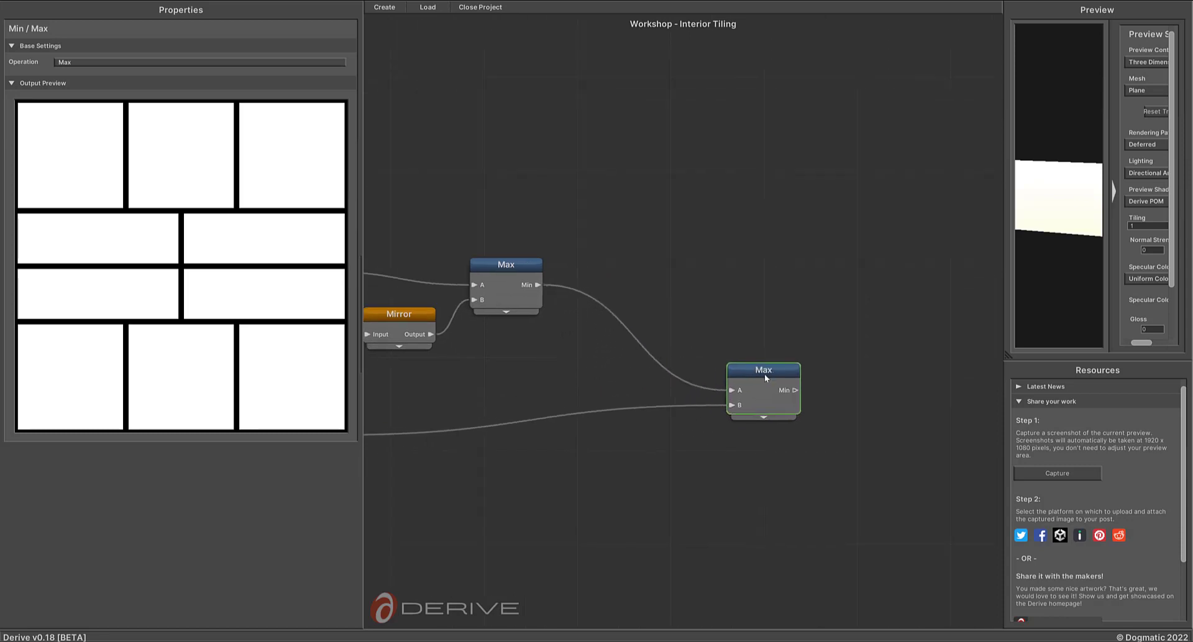
mouse_move(595, 381)
left_mouse_down()
mouse_move(714, 391)
mouse_move(607, 391)
left_mouse_up()
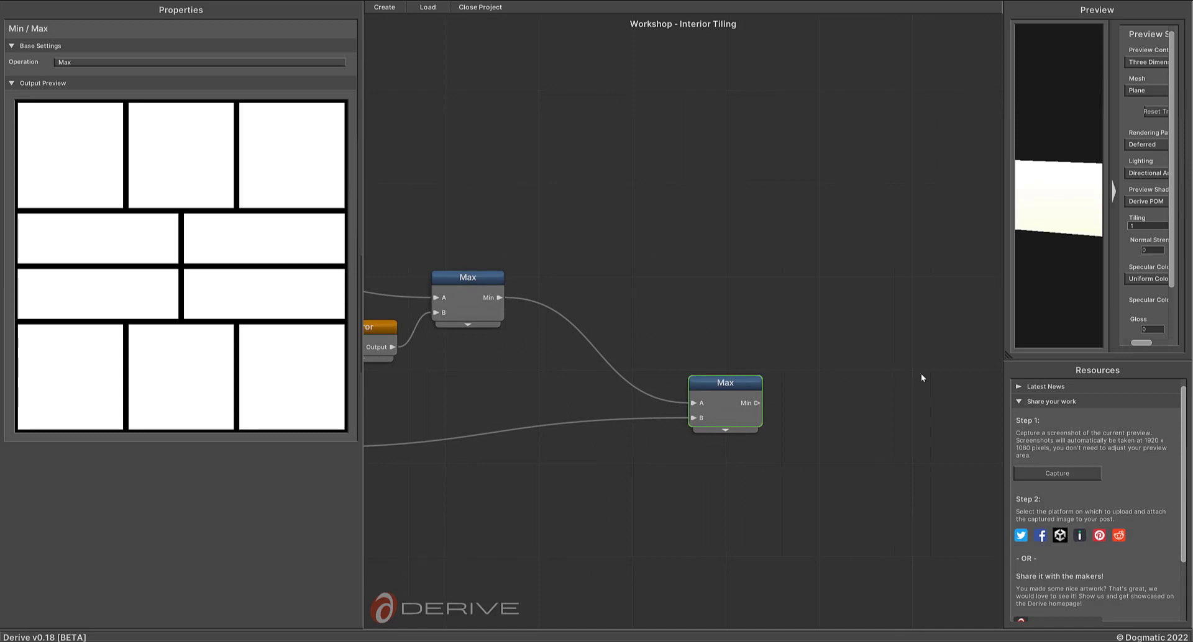
left_click_drag(361, 327, 186, 322)
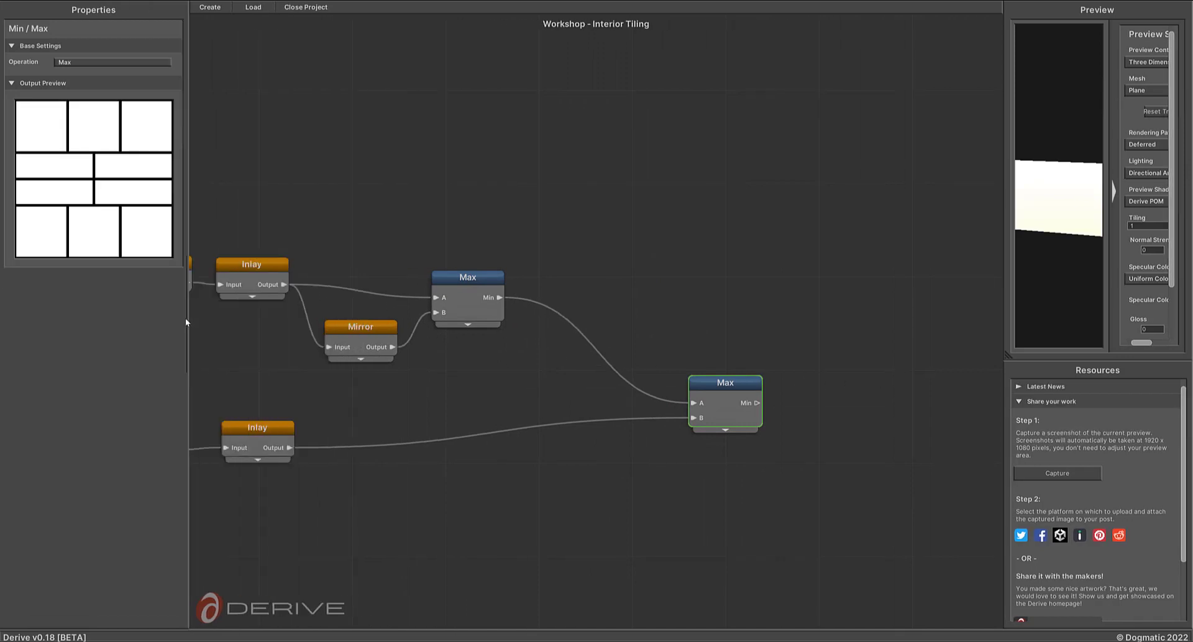
Add an Append node beyond the second Max node
right_click(816, 338)
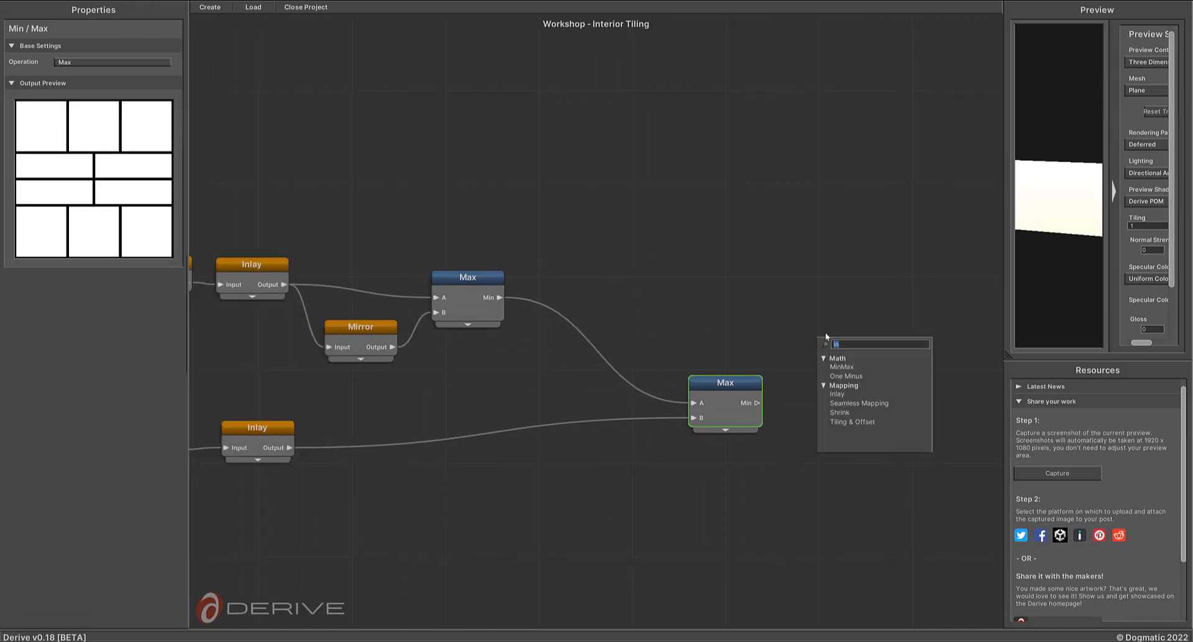
type("app")
key("Return")
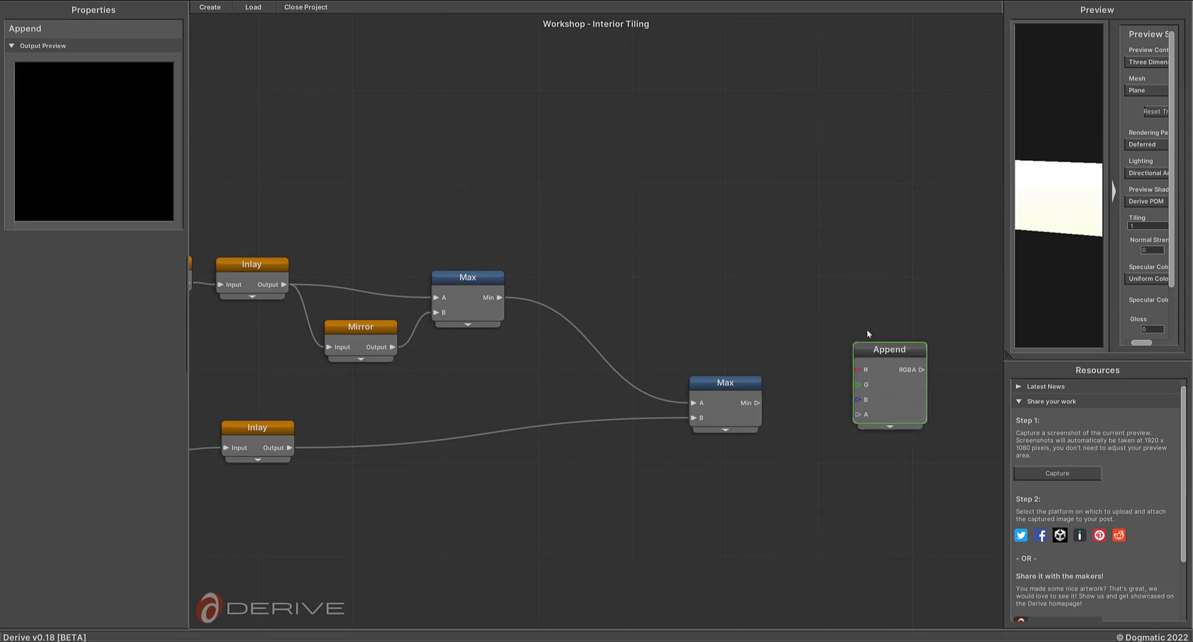
left_click_drag(867, 334, 865, 328)
Feed the Append node's R from the first Max, G from the lower Inlay and B from the second Max
left_click(466, 277)
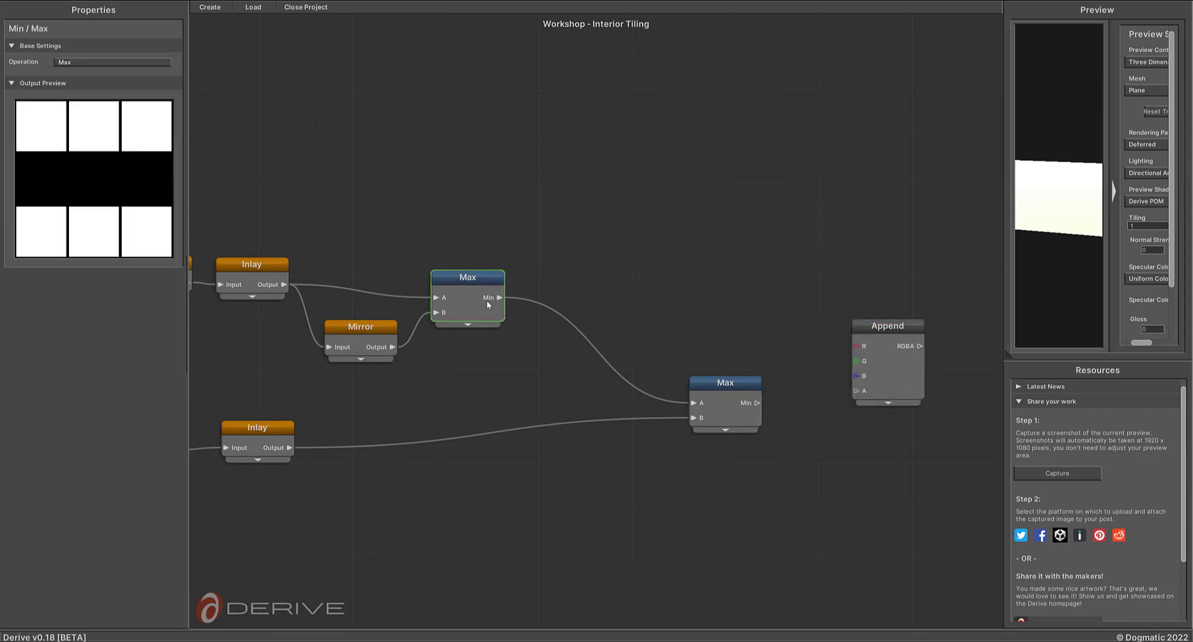
left_click_drag(501, 297, 858, 350)
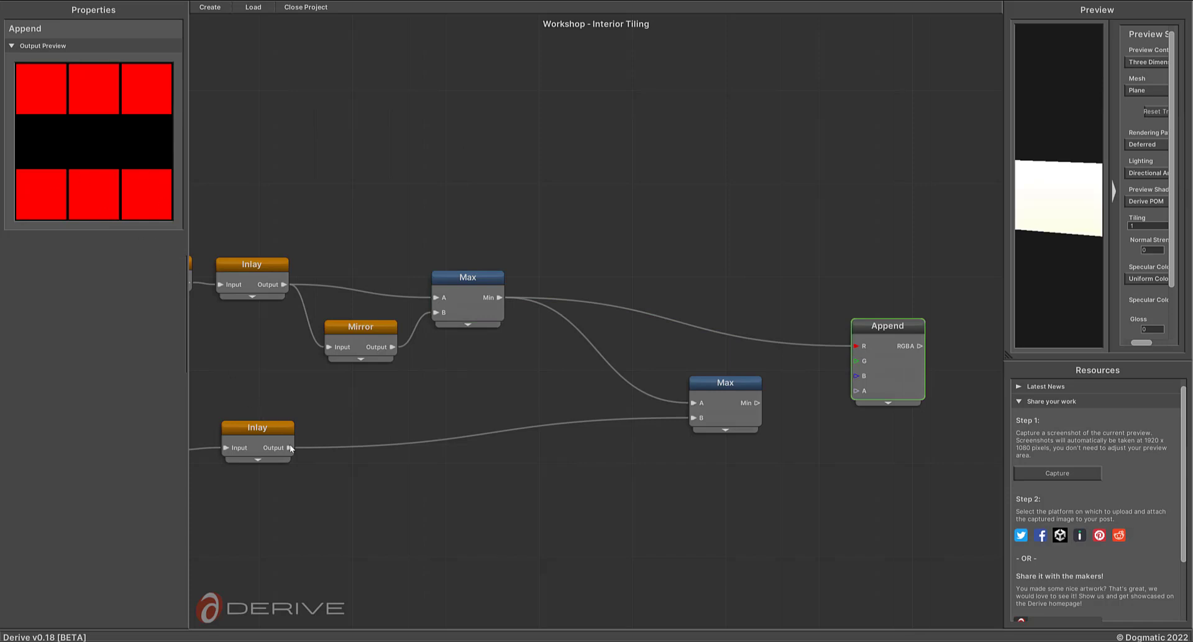
left_click_drag(382, 418, 825, 320)
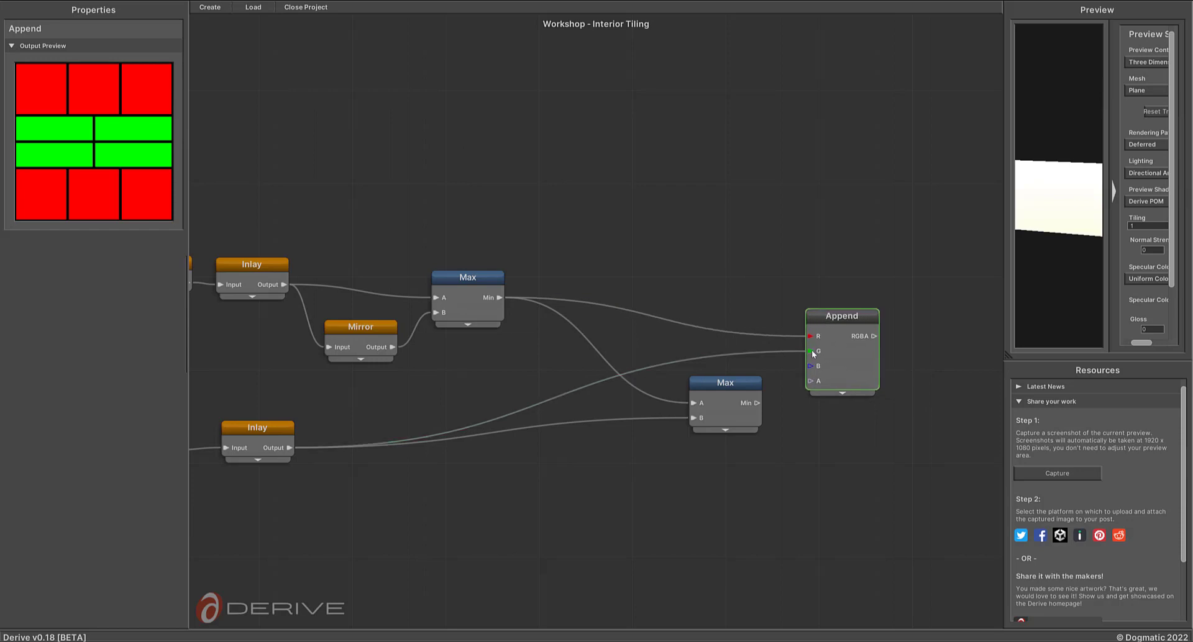
left_click(745, 381)
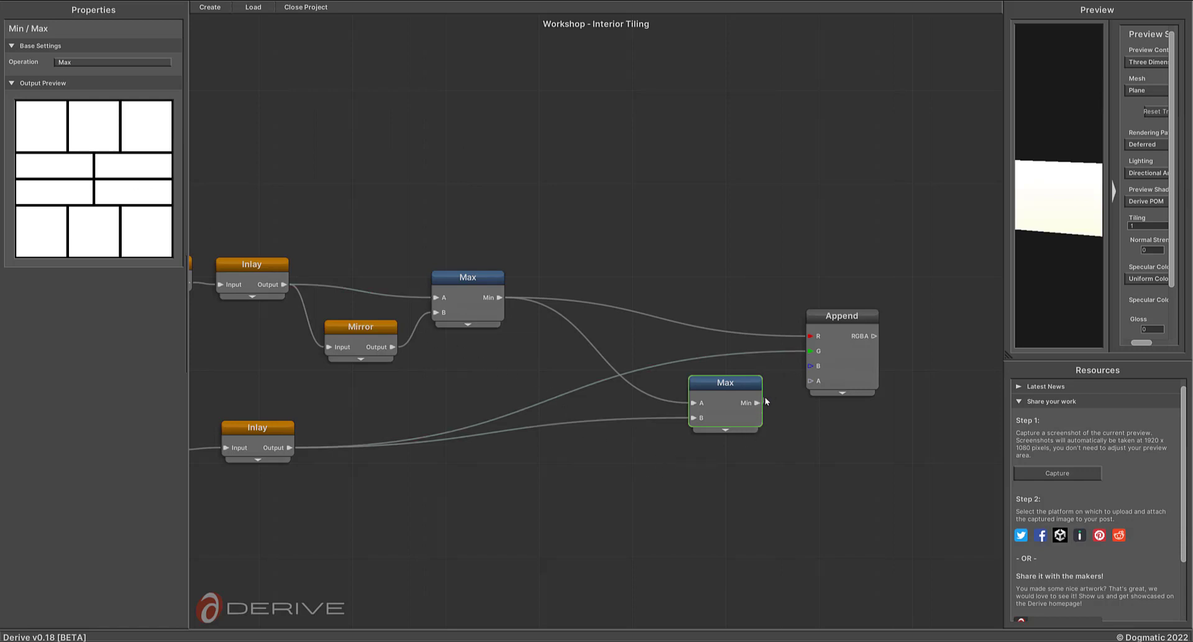
left_click_drag(804, 376, 812, 366)
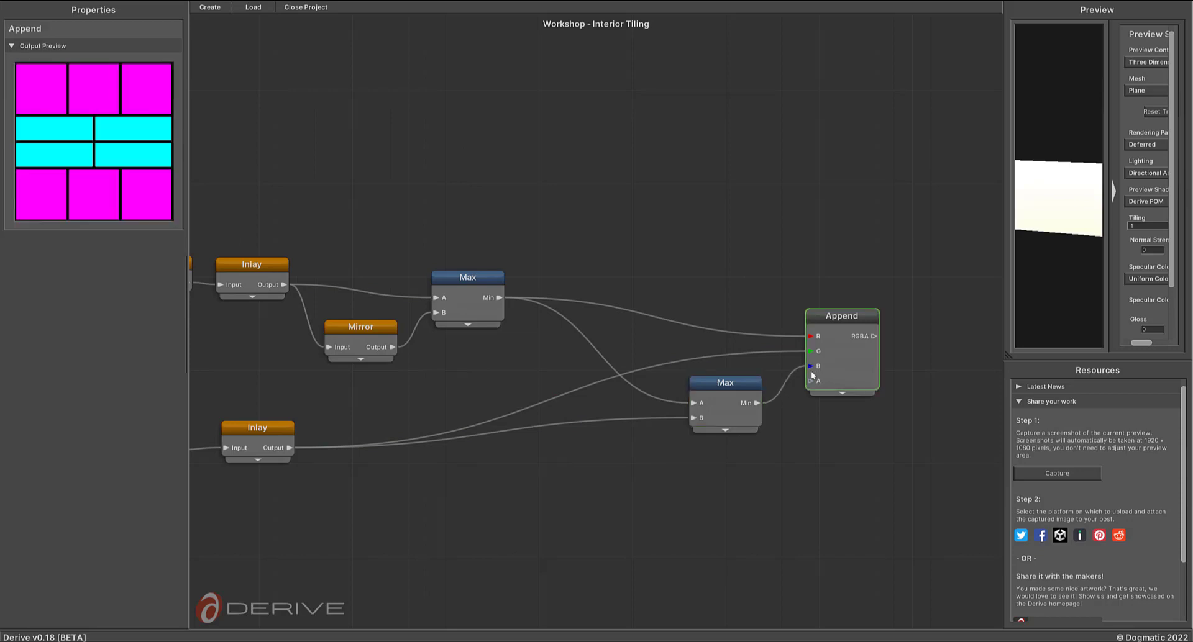
Add a Tiling & Offset node fed by the Append node's RGBA output and enlarge its output preview
left_click_drag(904, 365, 691, 348)
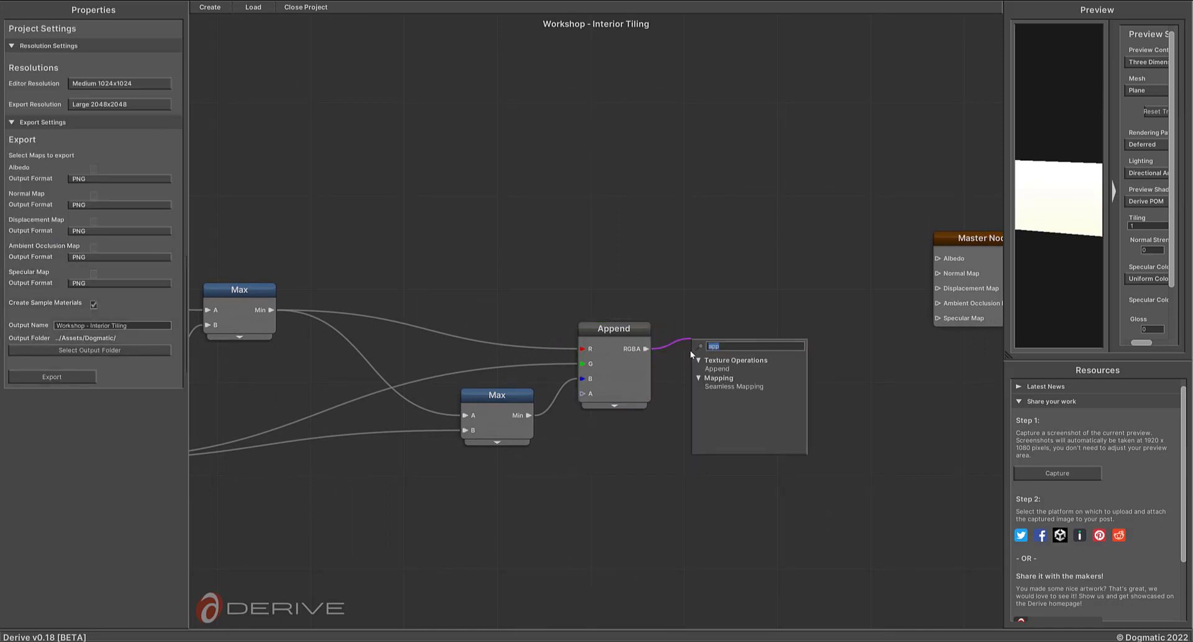
type("tili")
left_click(731, 375)
left_click_drag(730, 376, 710, 332)
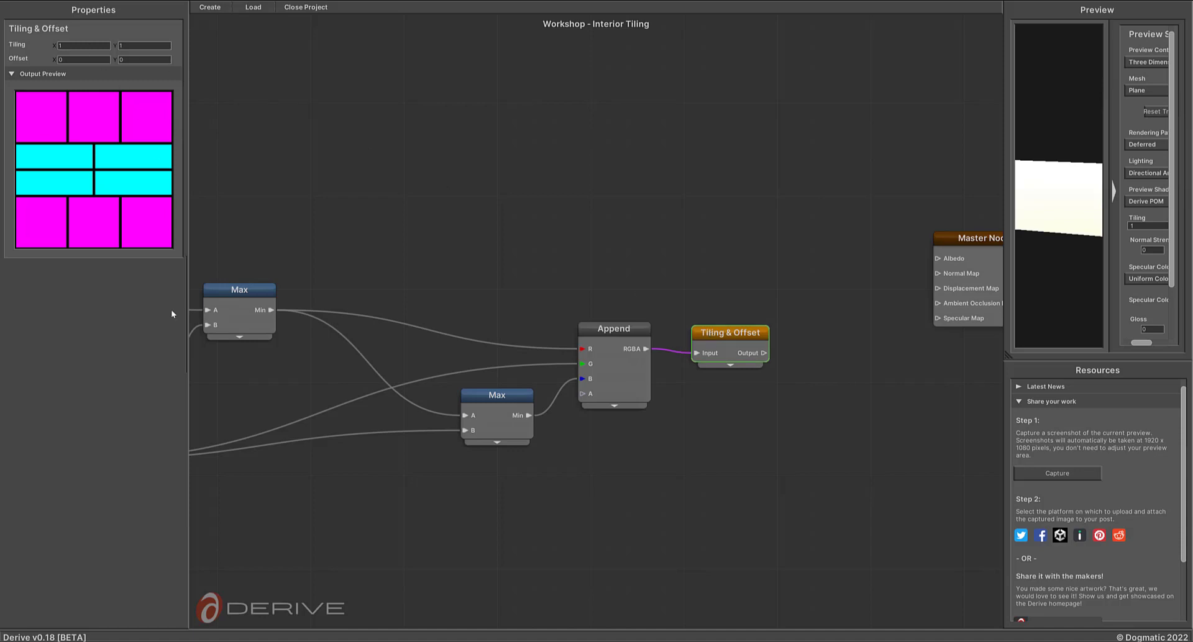
left_click_drag(188, 335, 401, 336)
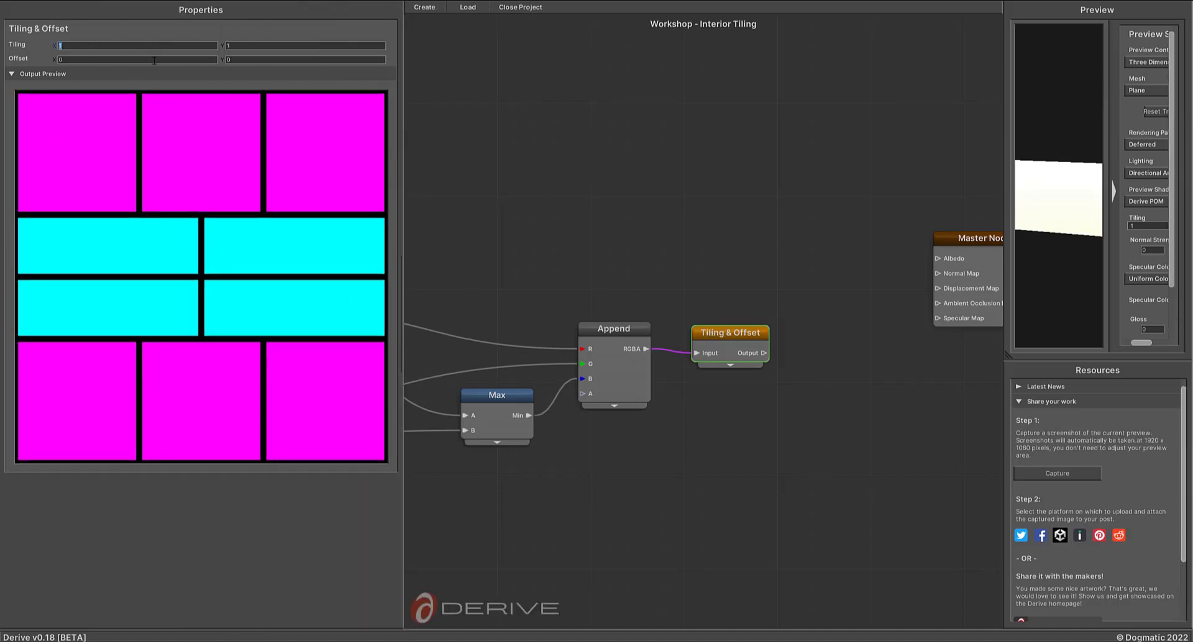
Try a tiling of 3 in both X and Y on the Tiling & Offset node
type("3")
left_click(248, 44)
type("3")
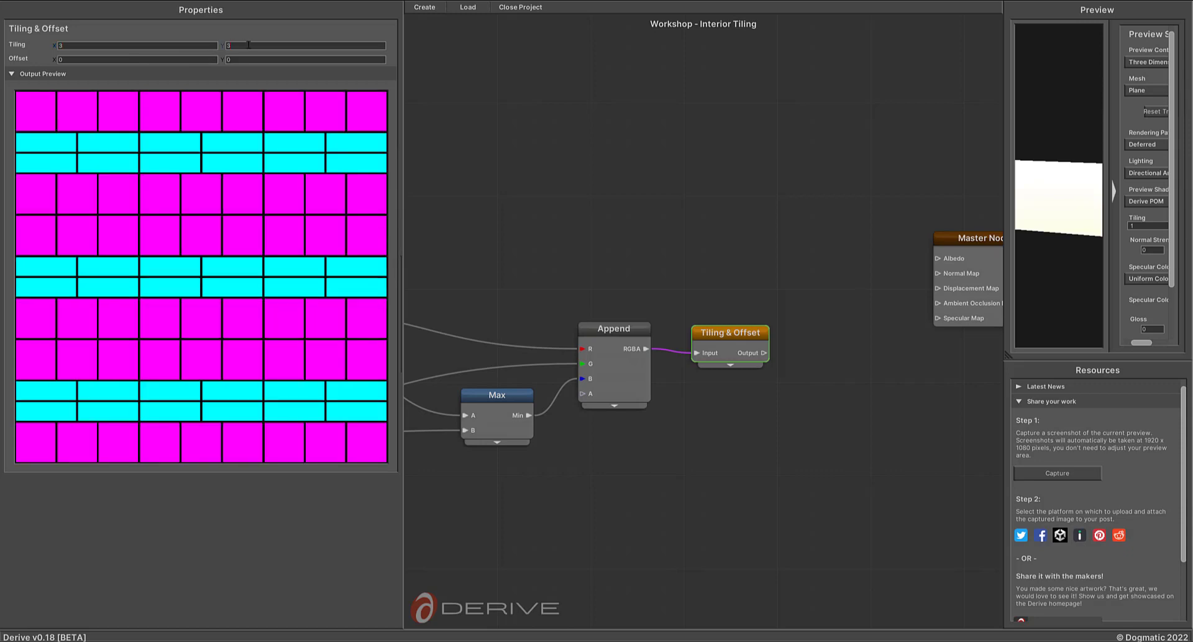
Set the Tiling & Offset node's tiling to 2 in both X and Y
left_click(81, 48)
type("2")
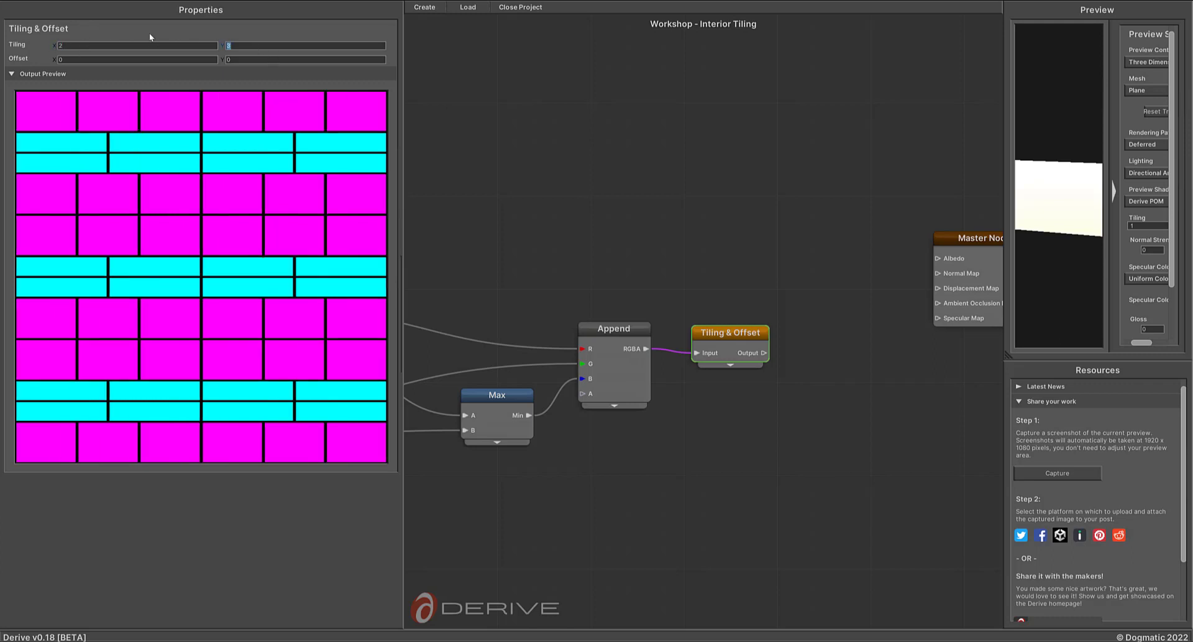
type("2")
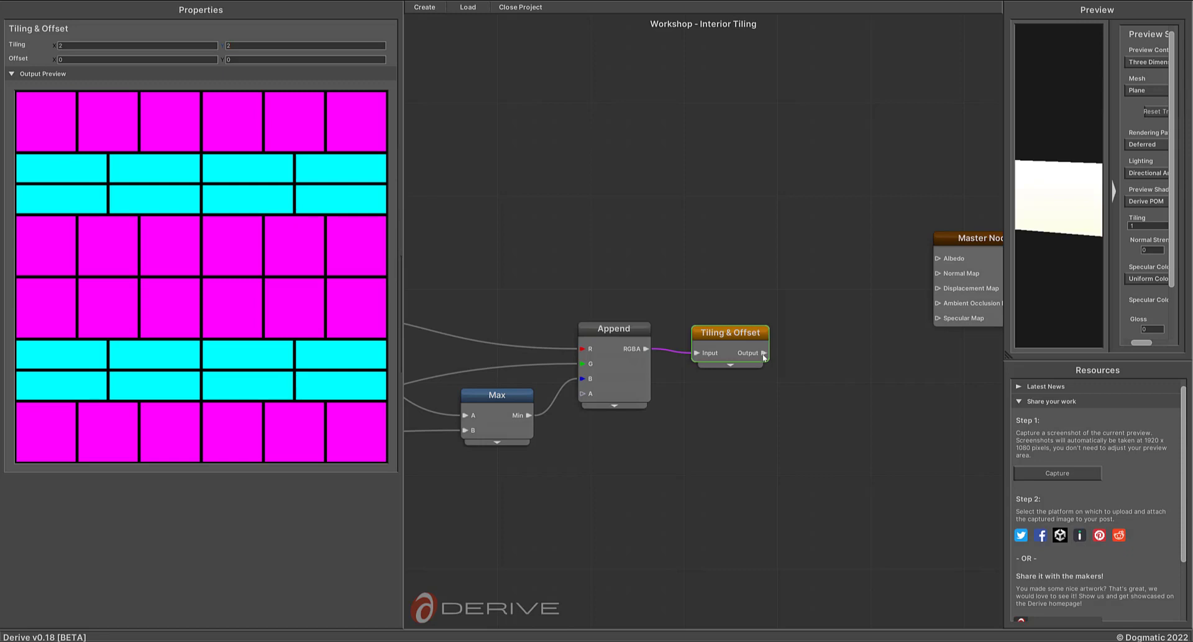
Add a Set Variable node fed by the Tiling & Offset output, align it beside that node and name the variable Pattern
left_click_drag(763, 354, 793, 358)
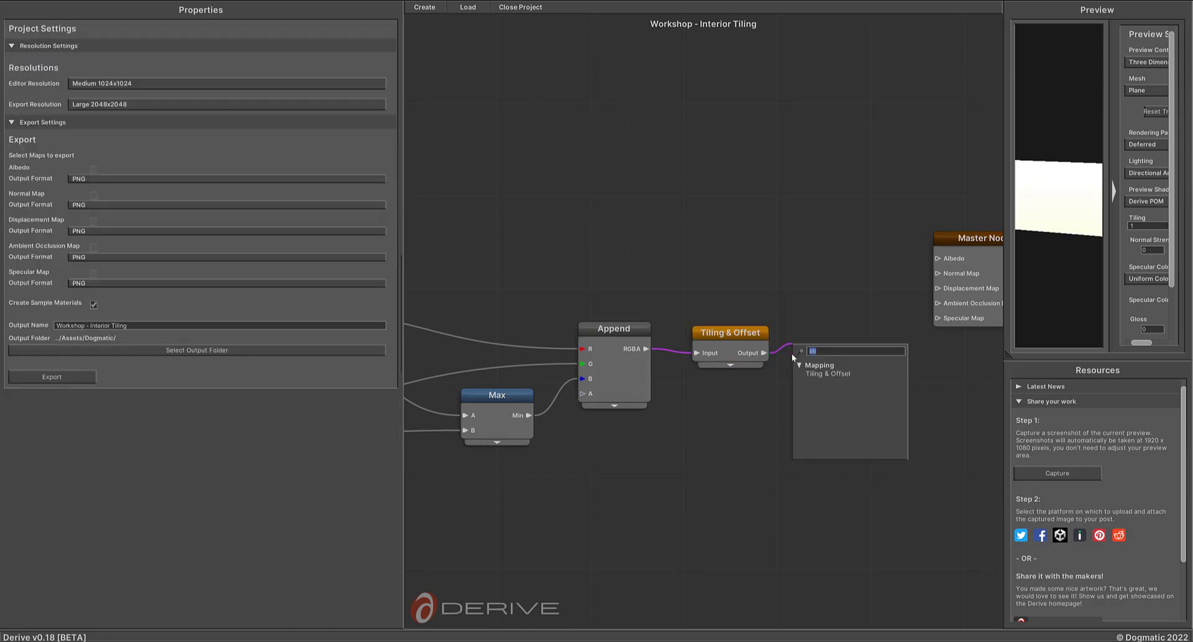
type("var")
left_click(819, 392)
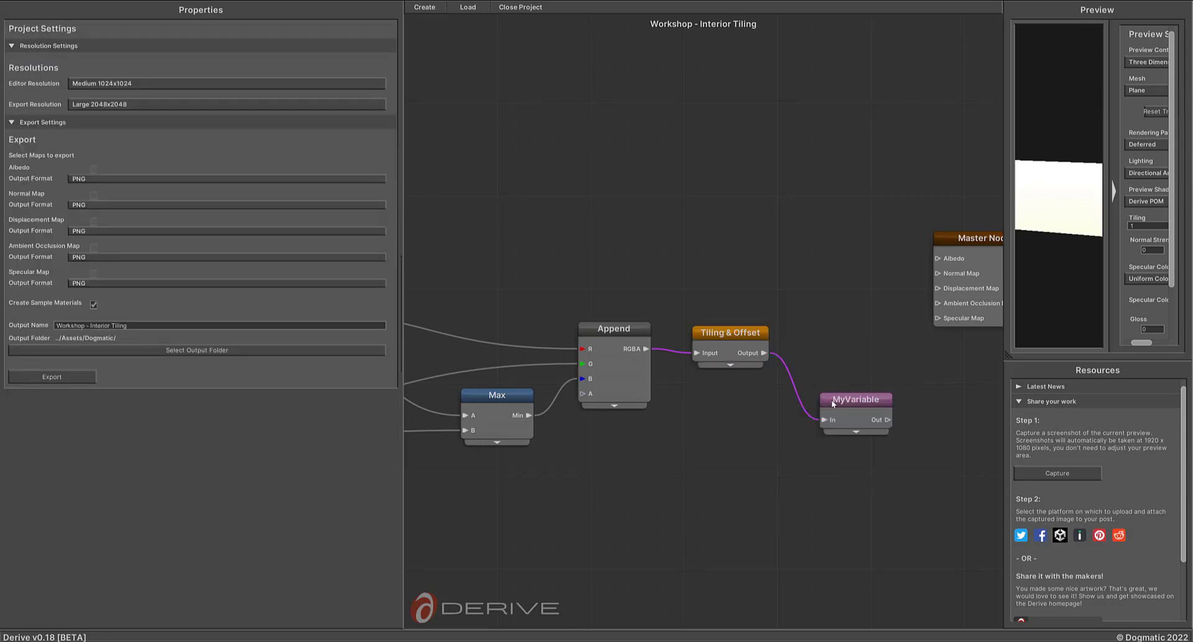
left_click_drag(833, 403, 816, 332)
left_click(141, 59)
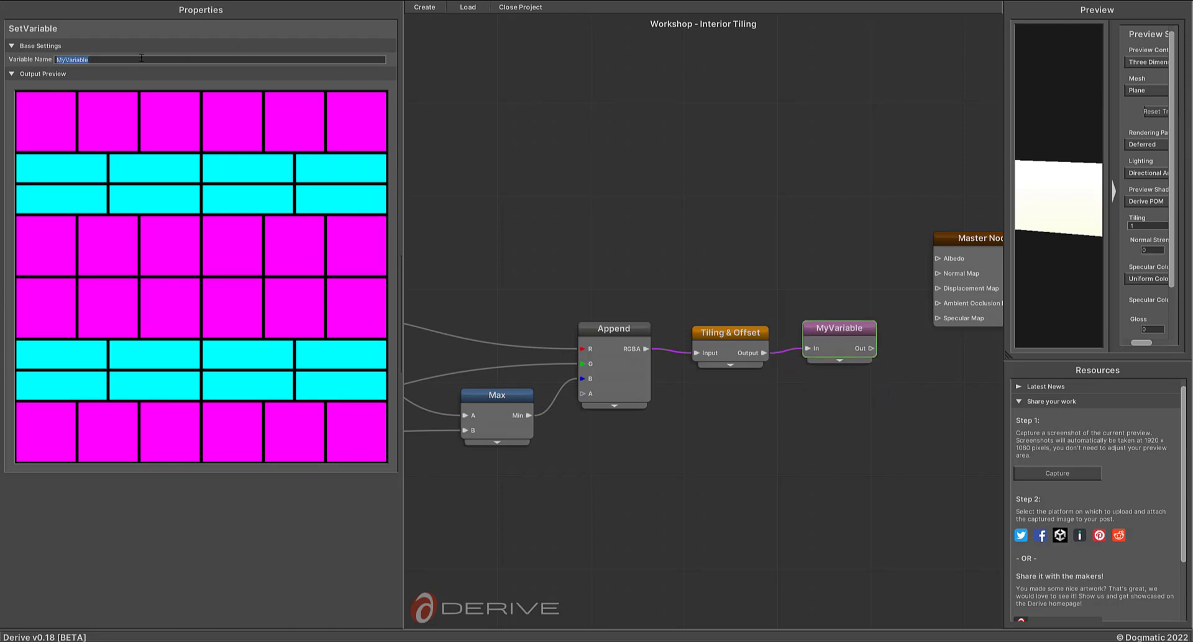
type("Pattern")
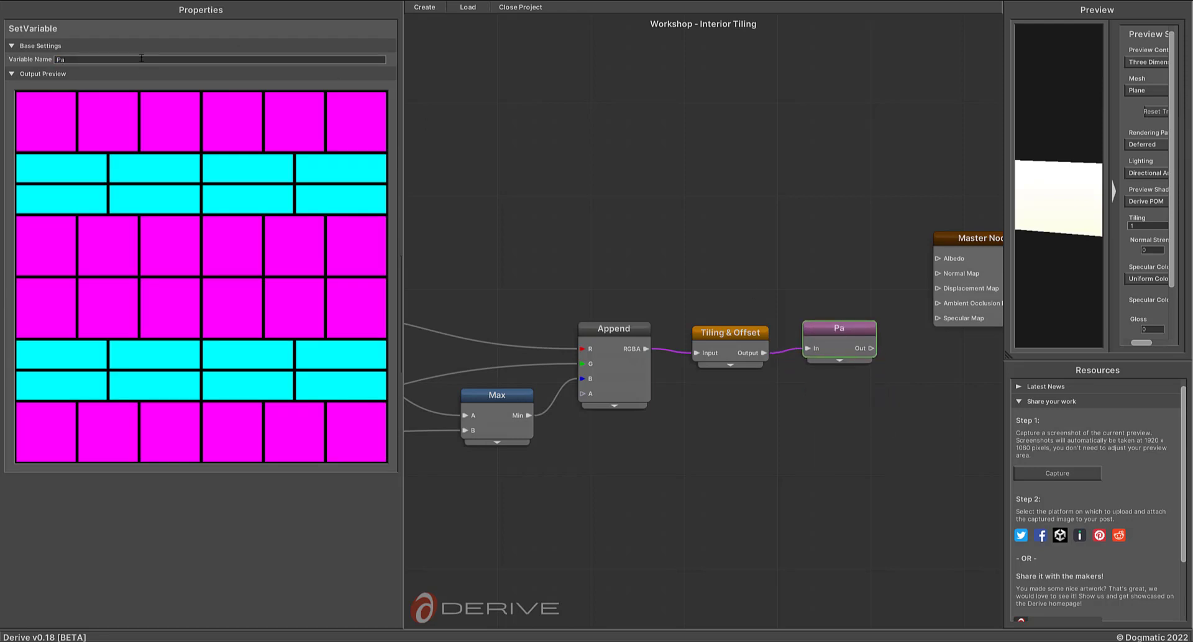